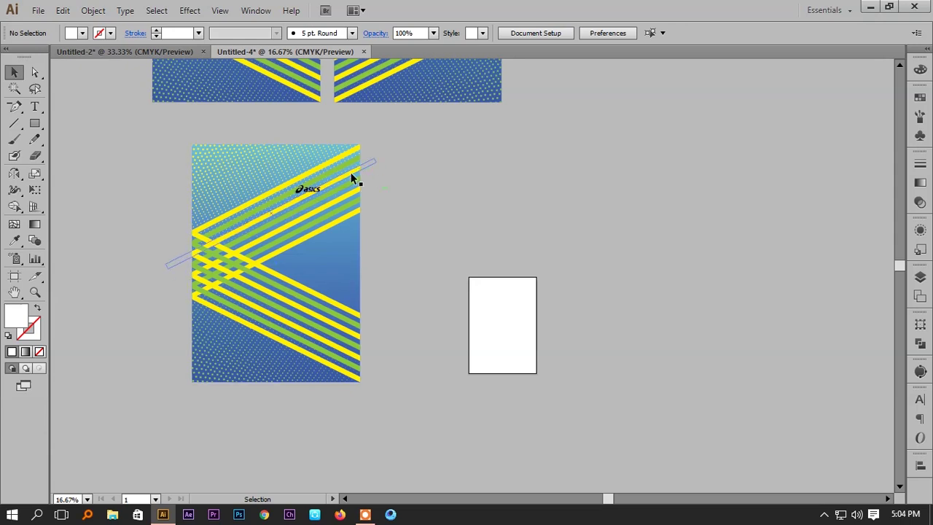
Move the jersey outline off the striped panel onto empty canvas and give it no fill and a black 1 pt stroke.
{"action": "left_click_drag", "start_coordinate": [342, 159], "coordinate": [764, 149]}
{"action": "left_click_drag", "start_coordinate": [617, 124], "coordinate": [720, 257]}
{"action": "left_click", "coordinate": [40, 333]}
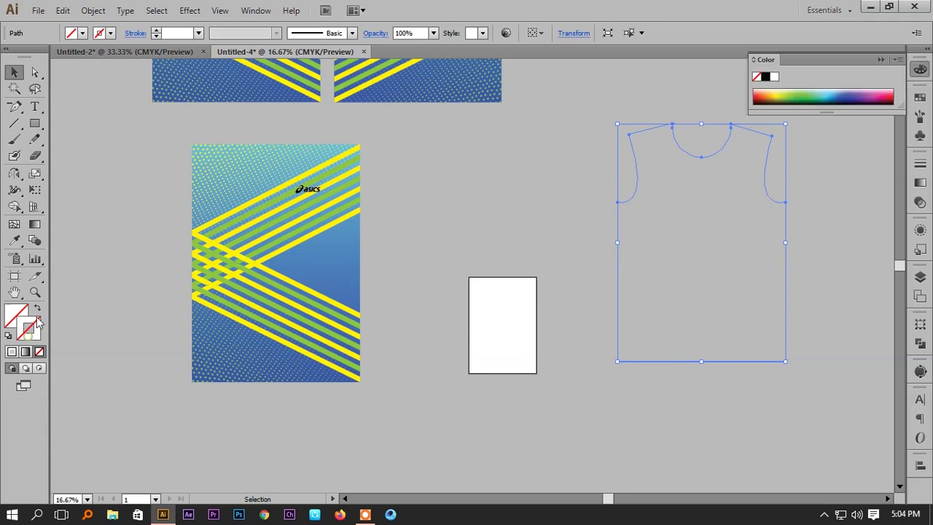
{"action": "left_click", "coordinate": [110, 33]}
{"action": "left_click", "coordinate": [37, 56]}
{"action": "left_click", "coordinate": [503, 189]}
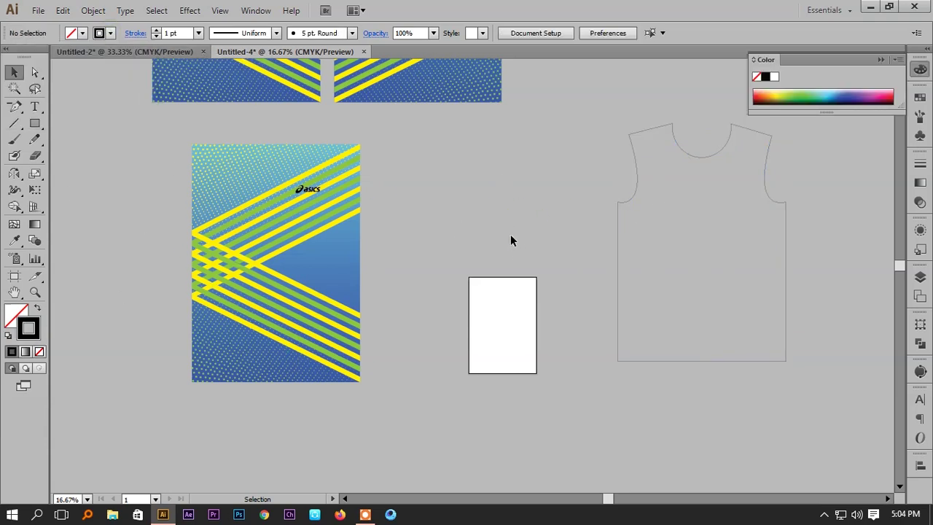
Move the ASICS logo off the striped panel to beside the jersey outline, and release the panel's clipping mask.
{"action": "left_click_drag", "start_coordinate": [322, 192], "coordinate": [599, 191]}
{"action": "left_click", "coordinate": [417, 233]}
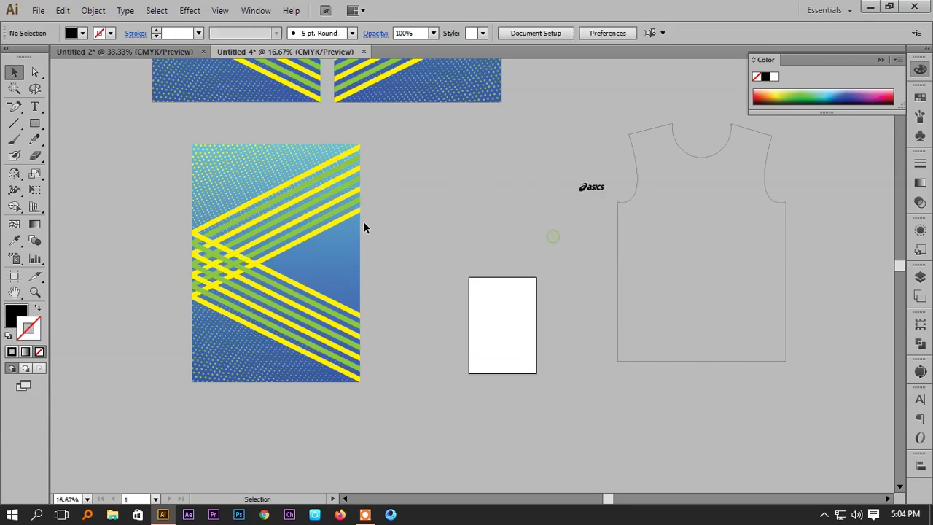
{"action": "scroll", "coordinate": [398, 247], "scroll_direction": "left", "scroll_amount": 2}
{"action": "right_click", "coordinate": [398, 263]}
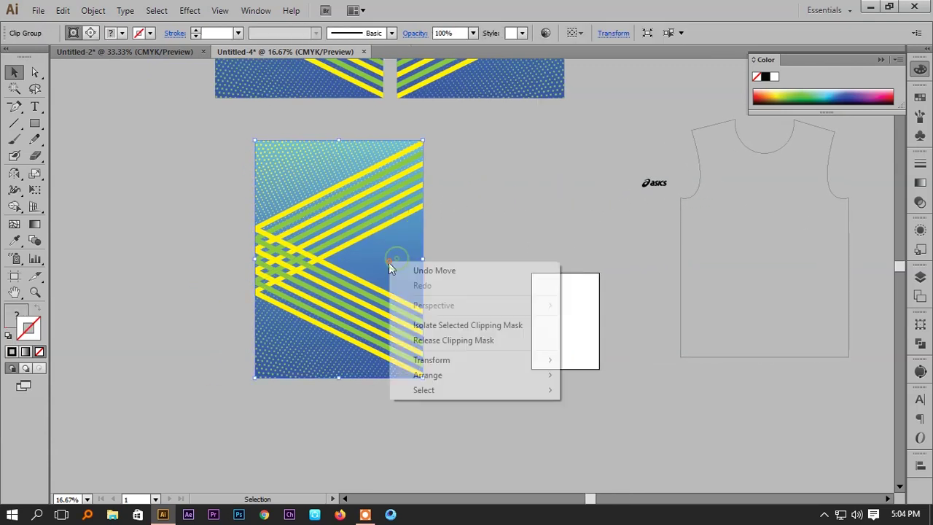
{"action": "left_click", "coordinate": [458, 340]}
{"action": "left_click", "coordinate": [477, 268]}
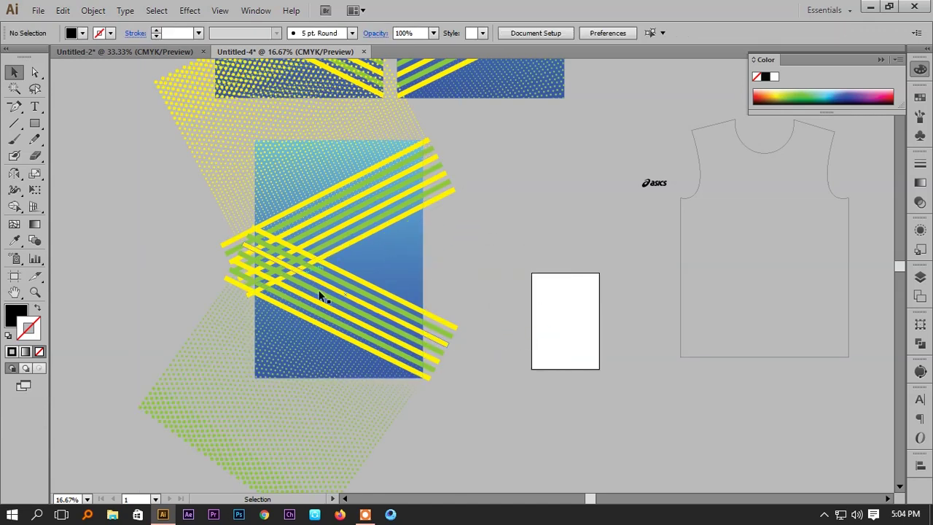
Replace the background rectangle's blue gradient with a solid black fill.
{"action": "left_click", "coordinate": [408, 272]}
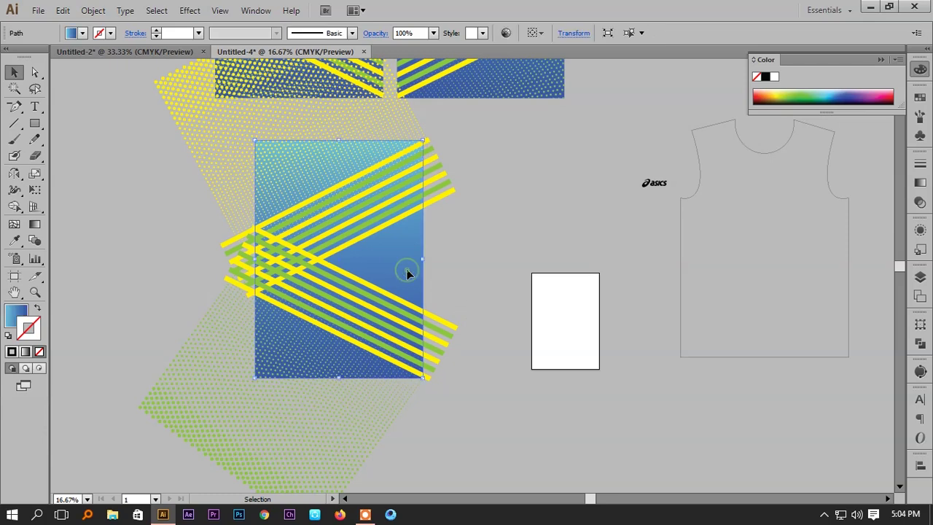
{"action": "left_click", "coordinate": [21, 311]}
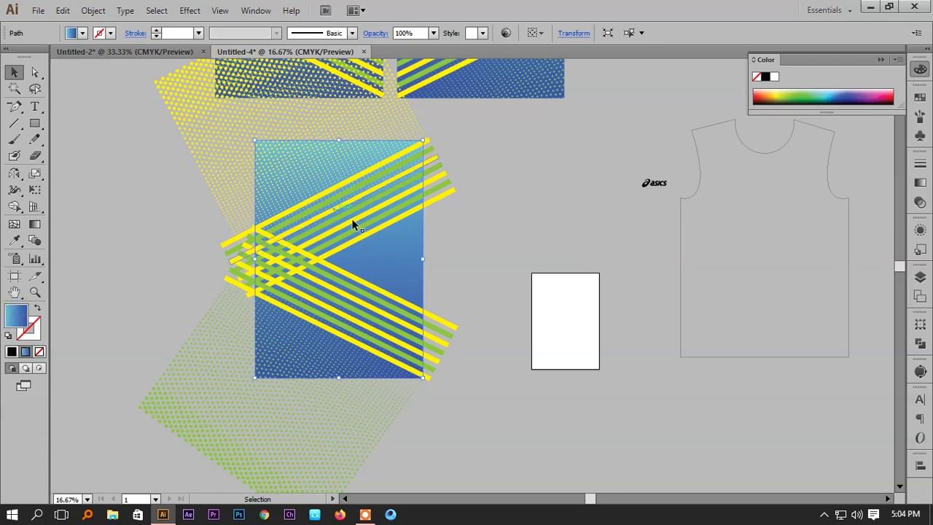
{"action": "left_click", "coordinate": [767, 77]}
{"action": "left_click", "coordinate": [530, 220]}
{"action": "left_click", "coordinate": [506, 226]}
{"action": "key", "text": "space"}
{"action": "left_click_drag", "start_coordinate": [474, 219], "coordinate": [504, 233]}
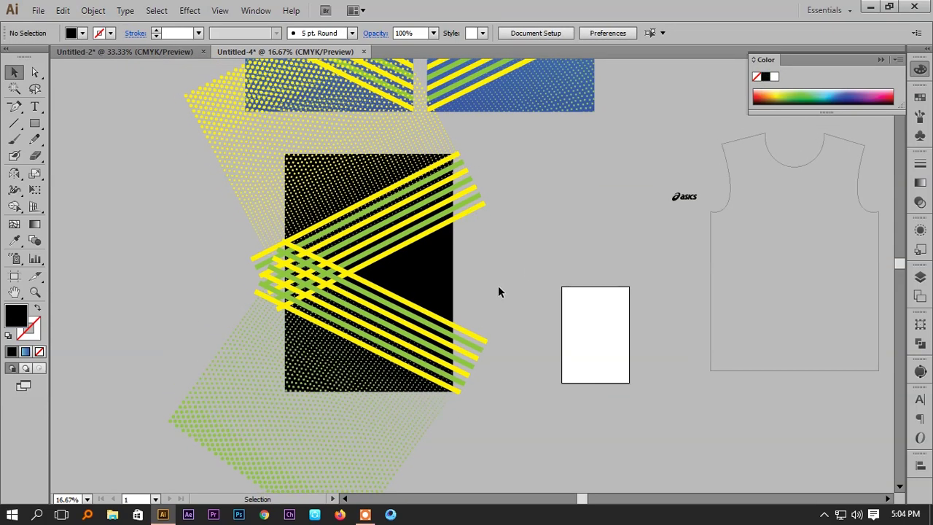
Ungroup the crossed stripes and delete the set that slopes down to the right.
{"action": "left_click", "coordinate": [409, 315]}
{"action": "right_click", "coordinate": [410, 321]}
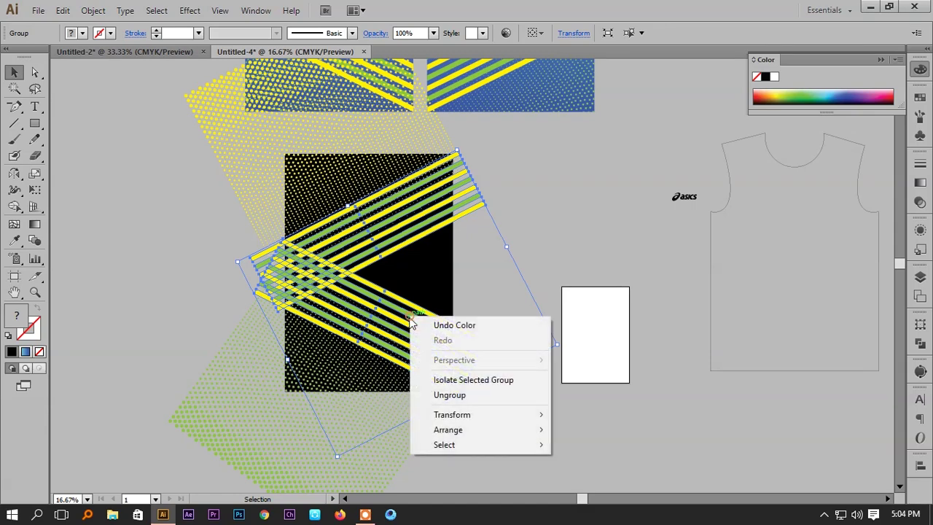
{"action": "left_click", "coordinate": [452, 395]}
{"action": "left_click", "coordinate": [540, 395]}
{"action": "left_click", "coordinate": [457, 329]}
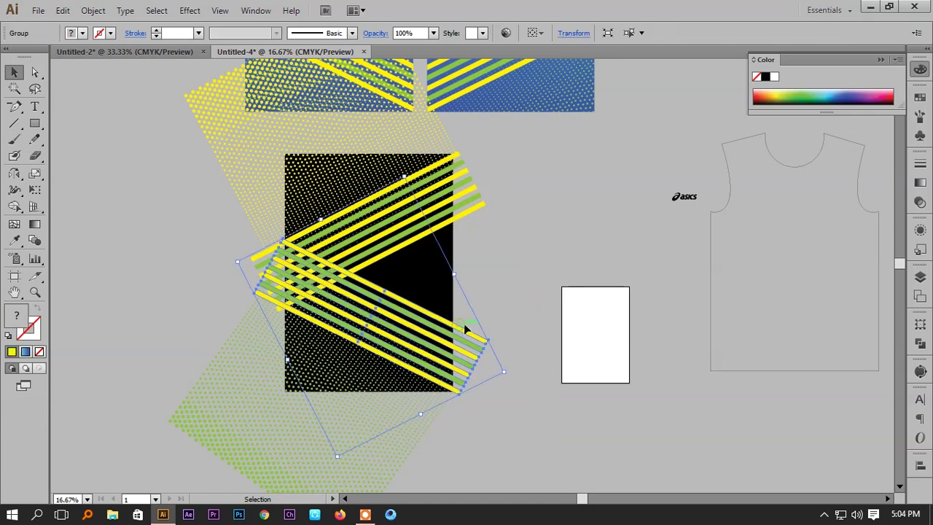
{"action": "key", "text": "Delete"}
Move the remaining stripe group down so it crosses the middle of the black rectangle.
{"action": "left_click_drag", "start_coordinate": [408, 250], "coordinate": [410, 273]}
{"action": "left_click", "coordinate": [513, 273]}
{"action": "scroll", "coordinate": [474, 321], "scroll_direction": "down", "scroll_amount": 1}
Rotate the green halftone group and move it so its fading edge runs along the underside of the stripes.
{"action": "left_click", "coordinate": [430, 374]}
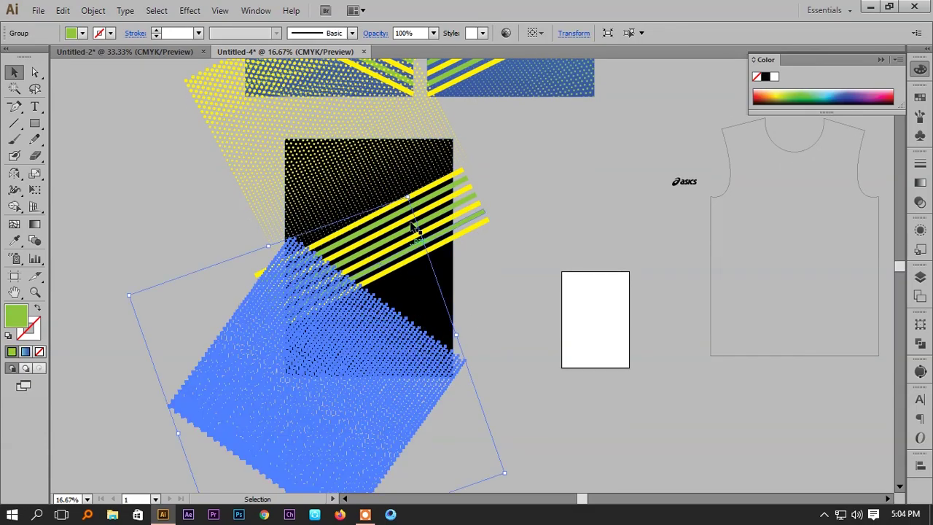
{"action": "left_click_drag", "start_coordinate": [405, 190], "coordinate": [173, 245]}
{"action": "left_click_drag", "start_coordinate": [361, 360], "coordinate": [488, 337]}
{"action": "left_click_drag", "start_coordinate": [594, 316], "coordinate": [581, 399]}
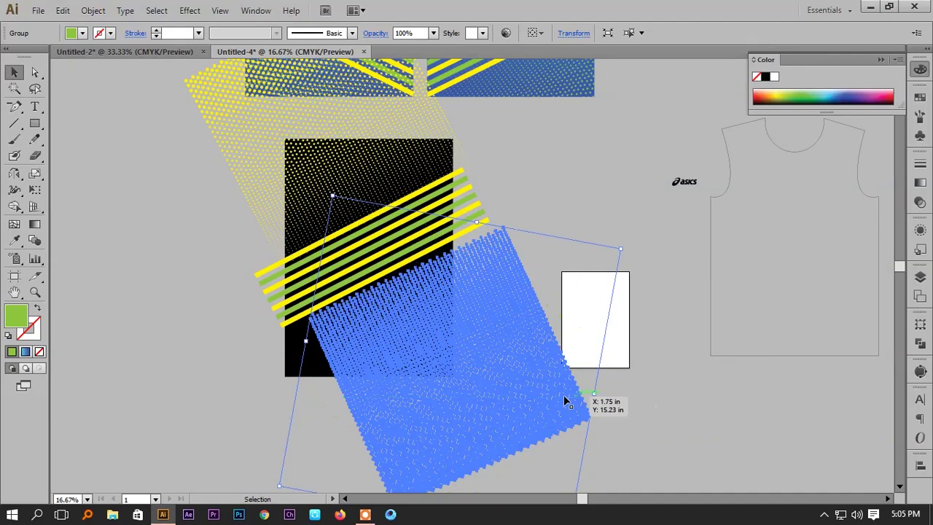
{"action": "left_click_drag", "start_coordinate": [503, 402], "coordinate": [498, 419]}
{"action": "left_click", "coordinate": [523, 275]}
Fine-tune the green halftone's angle with the Rotate tool so its edge runs parallel to the lowest yellow stripe.
{"action": "scroll", "coordinate": [526, 285], "scroll_direction": "up", "scroll_amount": 1}
{"action": "left_click_drag", "start_coordinate": [470, 245], "coordinate": [533, 269]}
{"action": "left_click", "coordinate": [519, 271]}
{"action": "key", "text": "z"}
{"action": "left_click_drag", "start_coordinate": [285, 195], "coordinate": [646, 393]}
{"action": "left_click_drag", "start_coordinate": [547, 328], "coordinate": [648, 271]}
{"action": "key", "text": "v"}
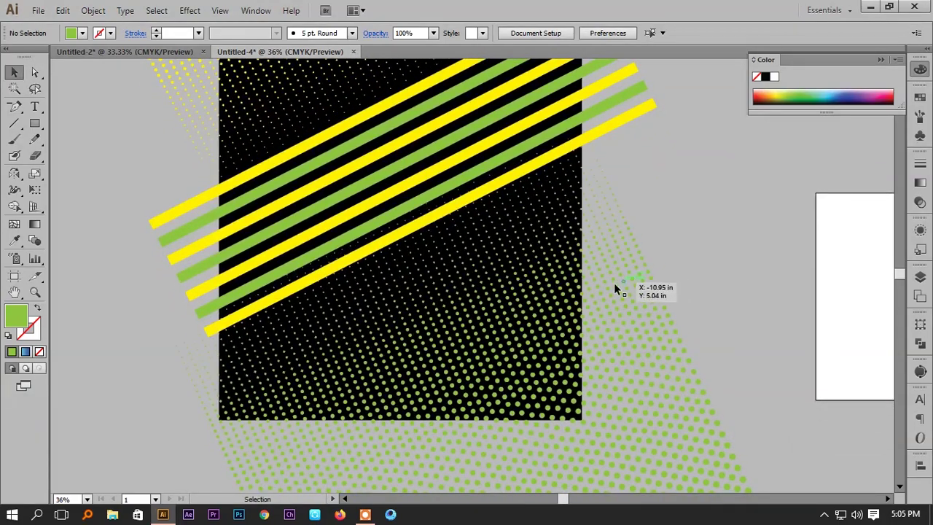
{"action": "left_click", "coordinate": [609, 286]}
{"action": "left_click_drag", "start_coordinate": [607, 281], "coordinate": [614, 288]}
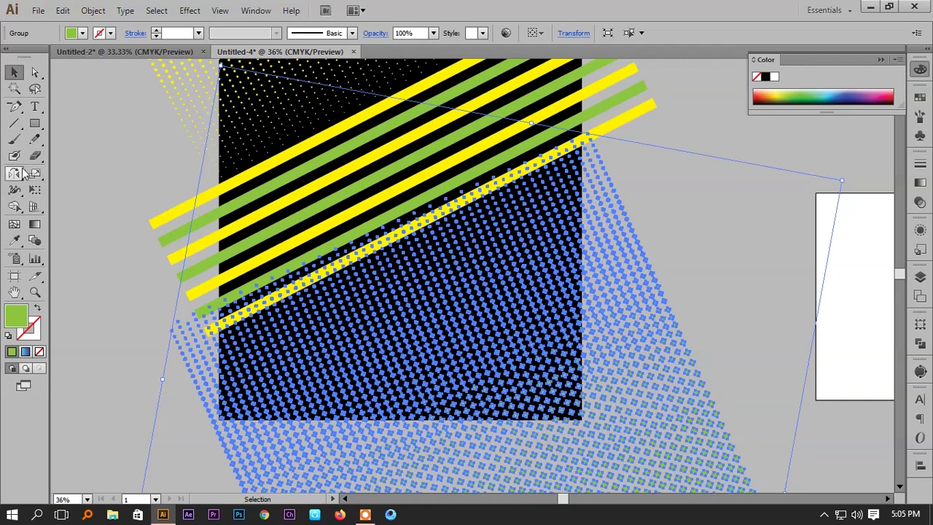
{"action": "left_click_drag", "start_coordinate": [16, 175], "coordinate": [66, 173]}
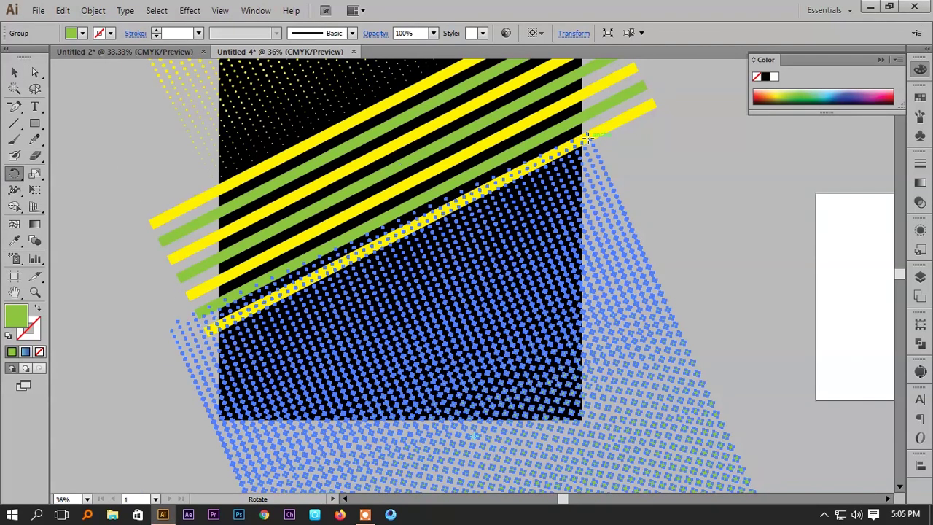
{"action": "left_click_drag", "start_coordinate": [573, 156], "coordinate": [600, 90]}
{"action": "left_click_drag", "start_coordinate": [195, 264], "coordinate": [205, 288]}
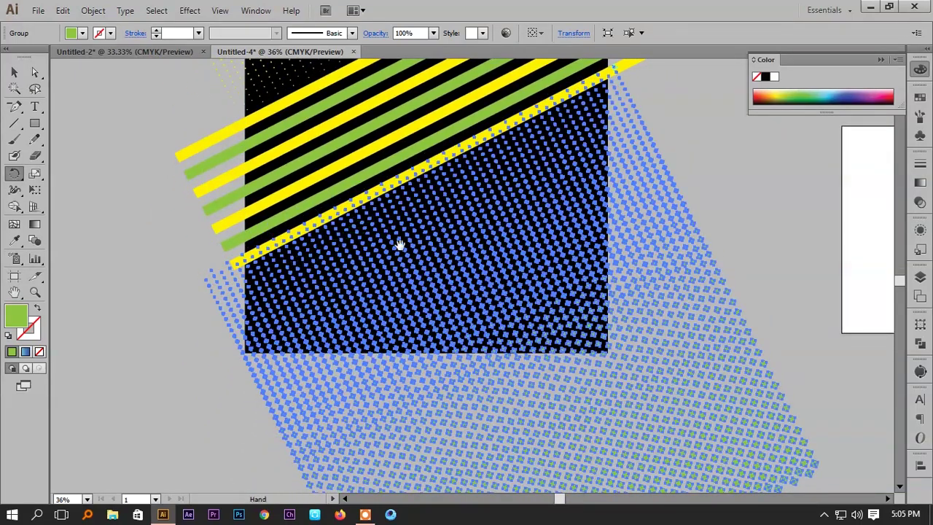
{"action": "left_click_drag", "start_coordinate": [385, 249], "coordinate": [340, 278]}
{"action": "key", "text": "v"}
{"action": "left_click", "coordinate": [688, 175]}
Move the yellow halftone down to the uppermost stripe and rotate it slightly to align its edge with that stripe.
{"action": "left_click_drag", "start_coordinate": [618, 168], "coordinate": [668, 342]}
{"action": "left_click", "coordinate": [455, 171]}
{"action": "left_click_drag", "start_coordinate": [456, 171], "coordinate": [477, 218]}
{"action": "left_click", "coordinate": [14, 173]}
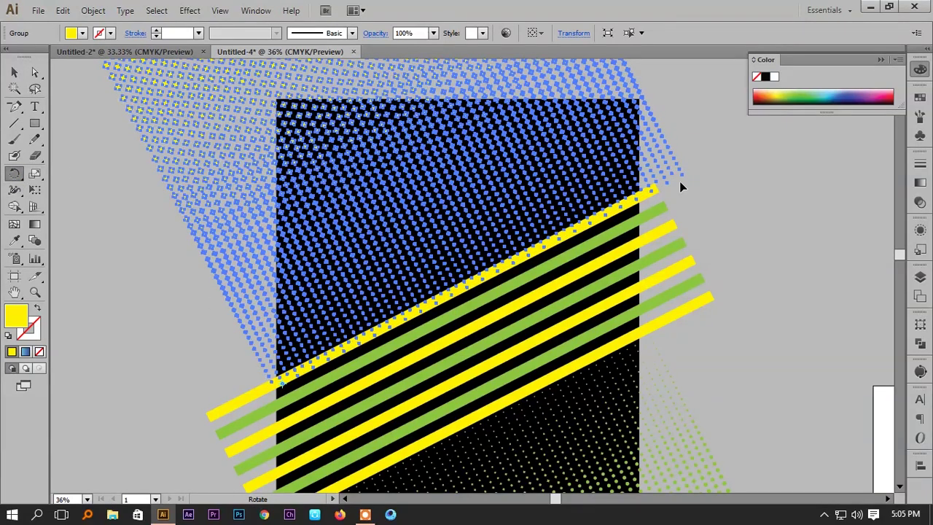
{"action": "left_click_drag", "start_coordinate": [683, 175], "coordinate": [688, 180]}
{"action": "key", "text": "v"}
{"action": "left_click", "coordinate": [718, 225]}
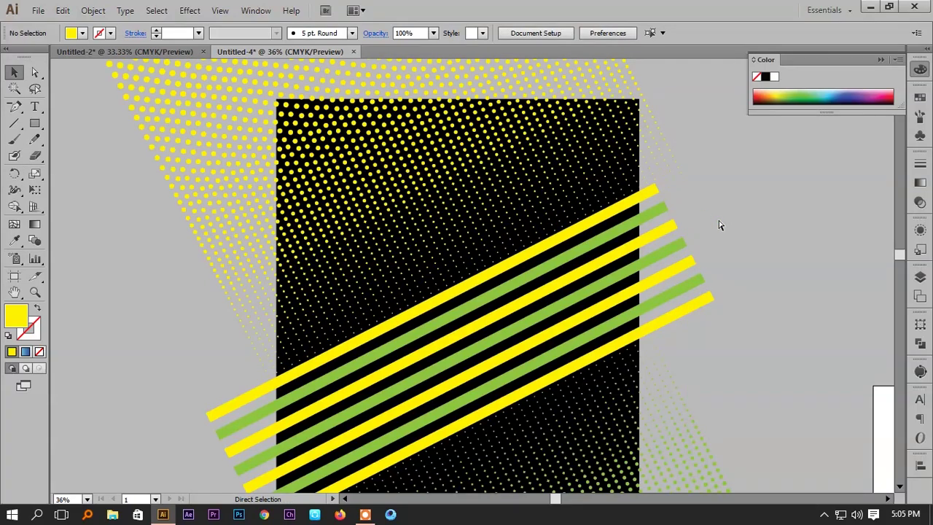
Recolour the upper halftone group with the light green swatch.
{"action": "key", "text": "ctrl+minus"}
{"action": "key", "text": "ctrl+minus"}
{"action": "key", "text": "ctrl+minus"}
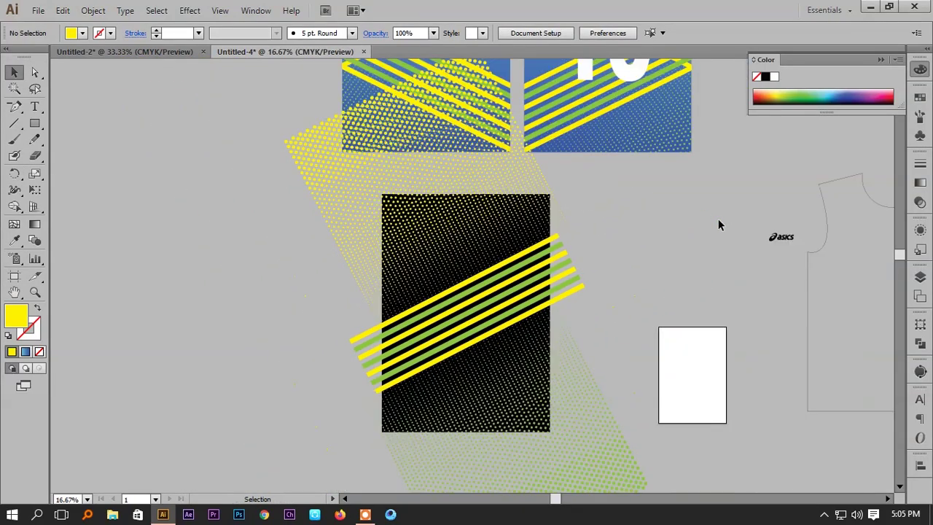
{"action": "left_click_drag", "start_coordinate": [647, 197], "coordinate": [615, 165]}
{"action": "left_click", "coordinate": [463, 174]}
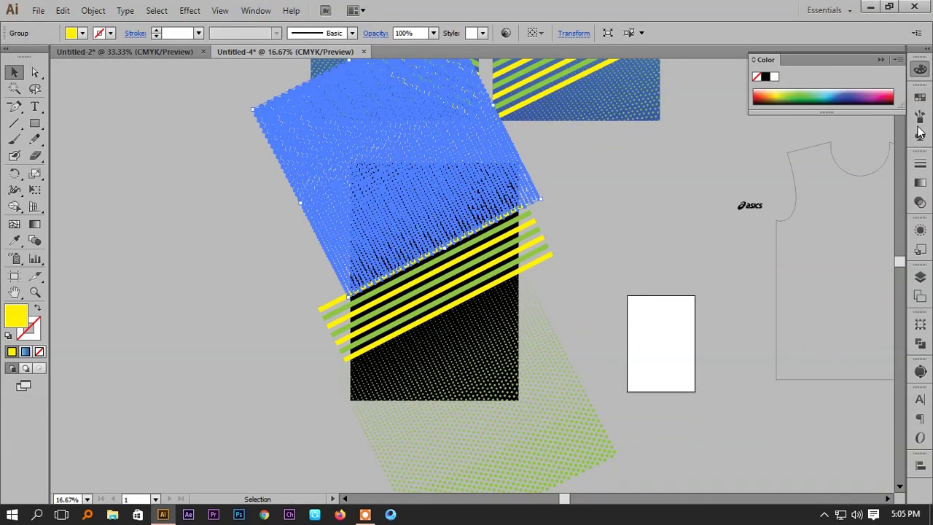
{"action": "left_click", "coordinate": [920, 96]}
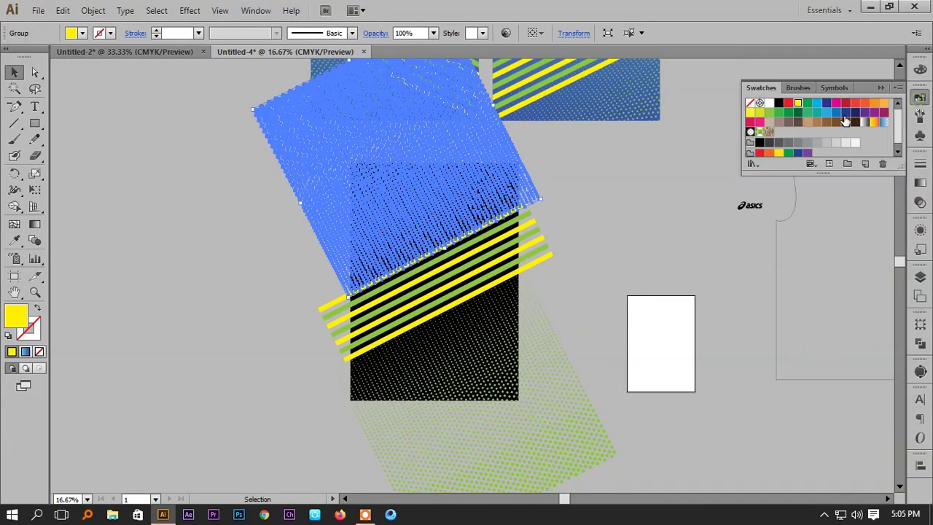
{"action": "left_click", "coordinate": [769, 115]}
Recolour the lower halftone group with the yellow swatch.
{"action": "left_click_drag", "start_coordinate": [621, 218], "coordinate": [520, 382]}
{"action": "left_click", "coordinate": [800, 104]}
{"action": "left_click", "coordinate": [621, 225]}
{"action": "mouse_move", "coordinate": [610, 229]}
{"action": "left_mouse_down"}
{"action": "mouse_move", "coordinate": [599, 228]}
{"action": "mouse_move", "coordinate": [610, 222]}
{"action": "left_mouse_up"}
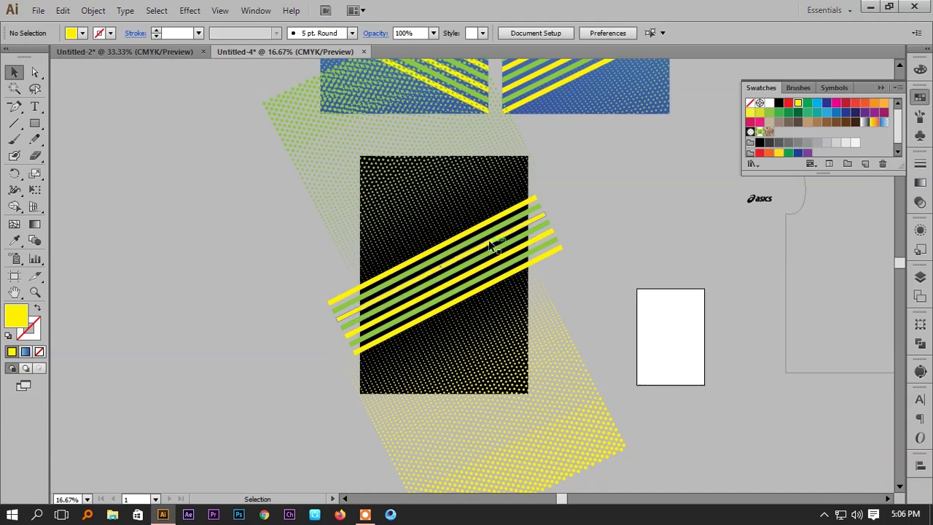
Isolate the stripe group and apply a linear gradient fill to the uppermost yellow stripe.
{"action": "key", "text": "z"}
{"action": "left_click_drag", "start_coordinate": [309, 203], "coordinate": [616, 350]}
{"action": "left_click_drag", "start_coordinate": [694, 365], "coordinate": [702, 328]}
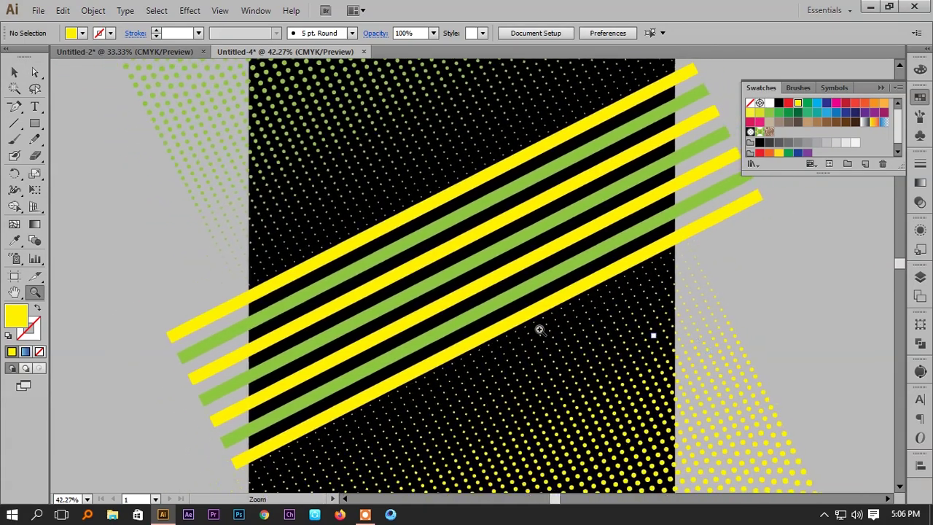
{"action": "key", "text": "v"}
{"action": "left_click", "coordinate": [421, 244]}
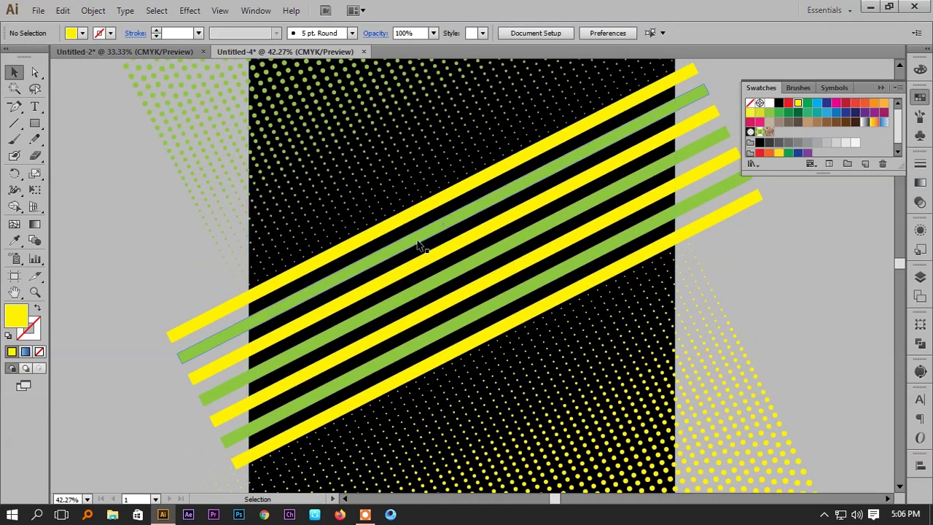
{"action": "double_click", "coordinate": [433, 205]}
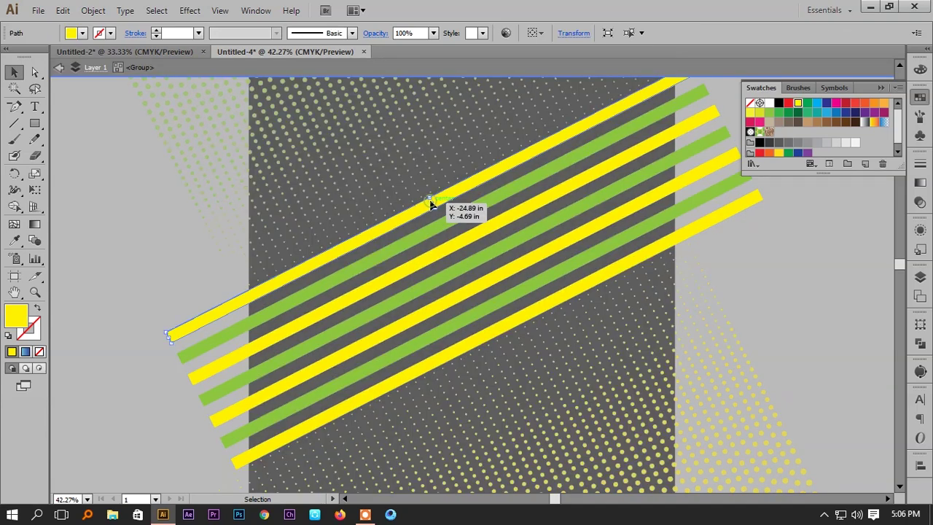
{"action": "left_click", "coordinate": [920, 182]}
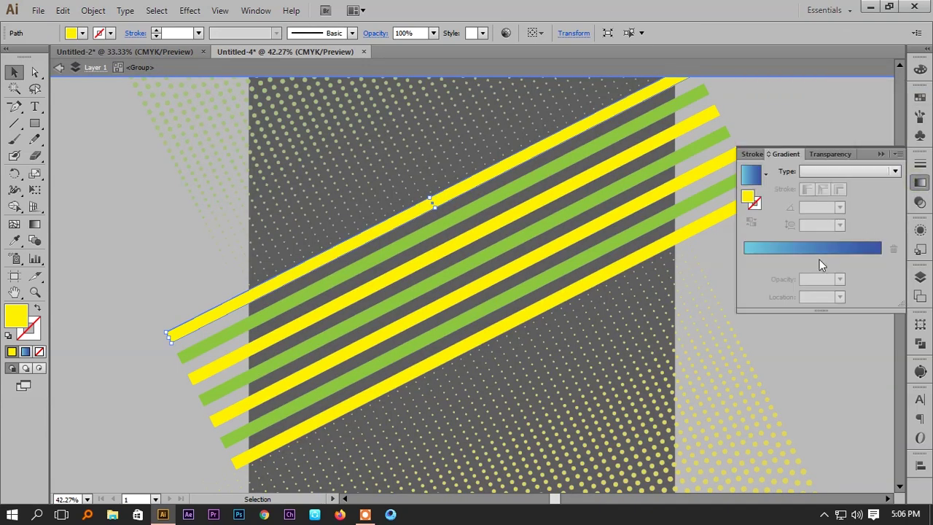
{"action": "left_click", "coordinate": [819, 259]}
Set the gradient's starting colour stop to pure yellow, C 0, M 0, Y 100, K 0.
{"action": "double_click", "coordinate": [745, 260]}
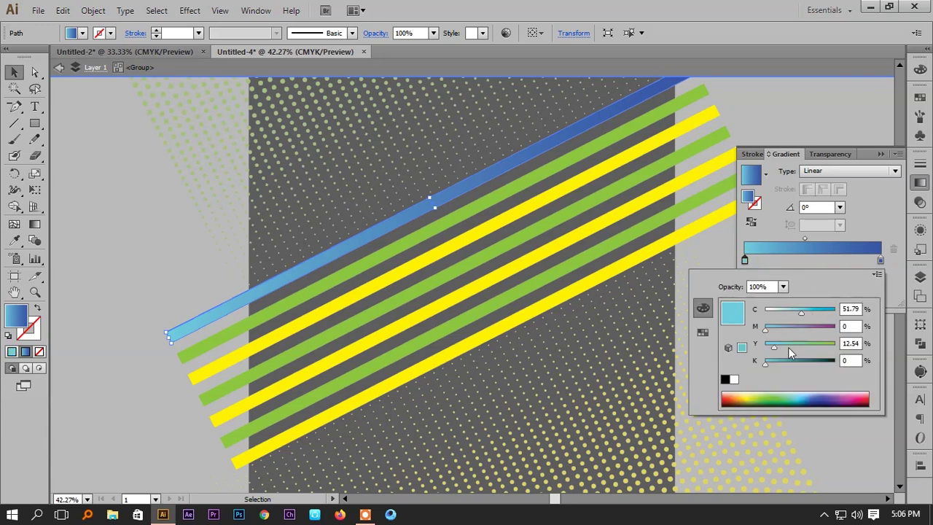
{"action": "left_click", "coordinate": [747, 400]}
{"action": "left_click_drag", "start_coordinate": [796, 315], "coordinate": [764, 330]}
{"action": "left_click_drag", "start_coordinate": [765, 363], "coordinate": [760, 362]}
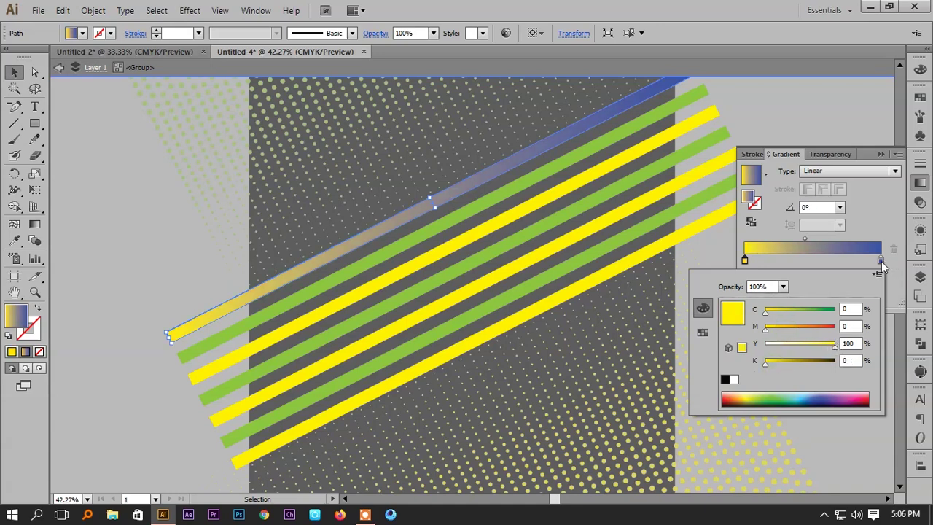
Set the gradient's ending colour stop to green with C 75, M 0, Y 100 and K at its minimum.
{"action": "left_click", "coordinate": [880, 261]}
{"action": "left_click", "coordinate": [766, 399]}
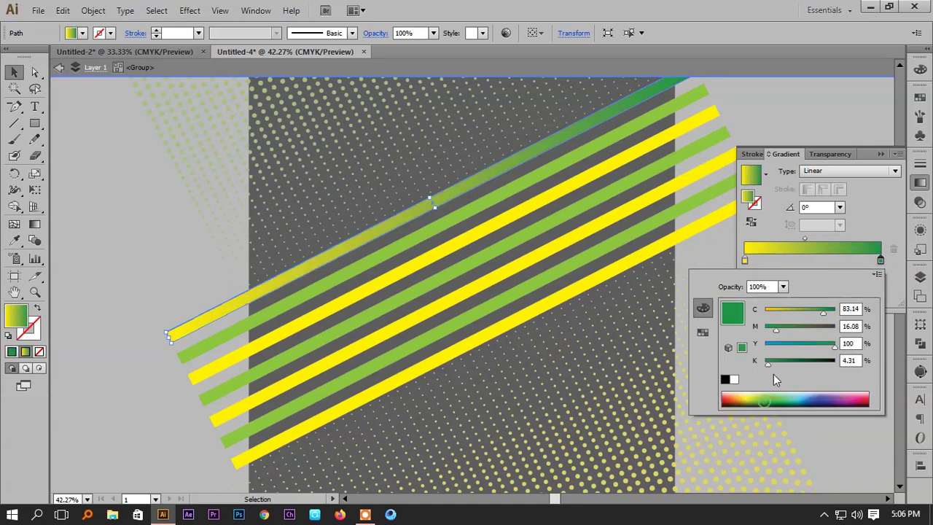
{"action": "left_click_drag", "start_coordinate": [776, 330], "coordinate": [756, 334]}
{"action": "mouse_move", "coordinate": [824, 313]}
{"action": "left_mouse_down"}
{"action": "mouse_move", "coordinate": [842, 317]}
{"action": "mouse_move", "coordinate": [821, 321]}
{"action": "left_mouse_up"}
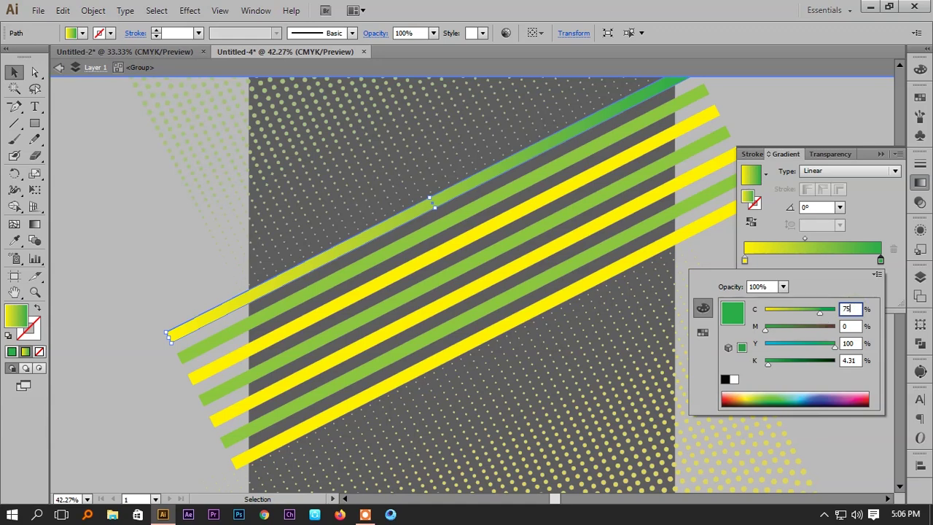
{"action": "left_click_drag", "start_coordinate": [769, 363], "coordinate": [750, 368]}
{"action": "left_click", "coordinate": [713, 253]}
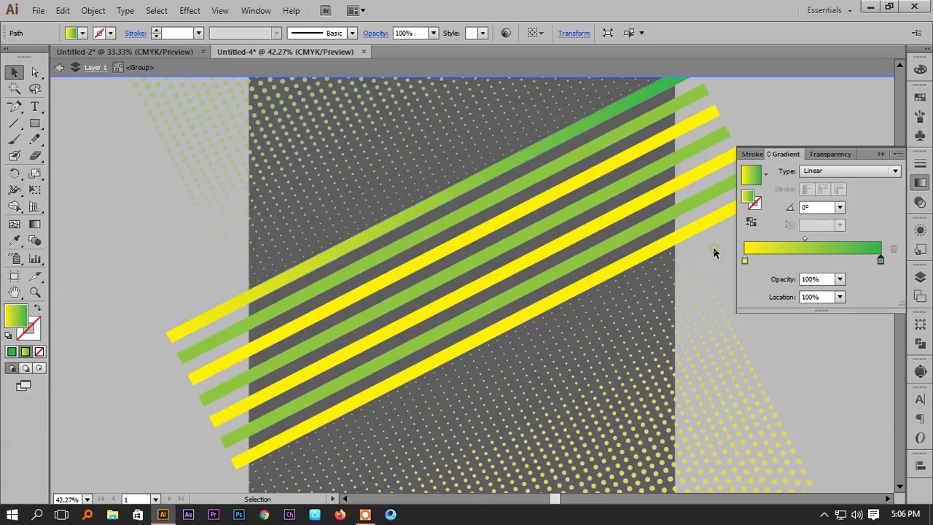
{"action": "left_click", "coordinate": [714, 252]}
Shift the uppermost stripe's gradient midpoint to 52.46% and leave the isolated stripe group.
{"action": "scroll", "coordinate": [500, 218], "scroll_direction": "up", "scroll_amount": 2}
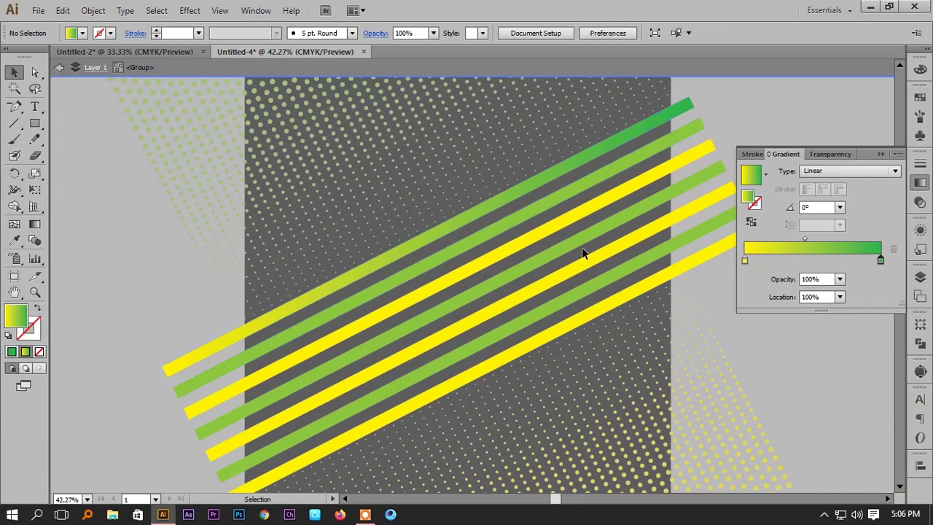
{"action": "left_click", "coordinate": [512, 197]}
{"action": "left_click", "coordinate": [807, 240]}
{"action": "left_click_drag", "start_coordinate": [807, 239], "coordinate": [818, 239]}
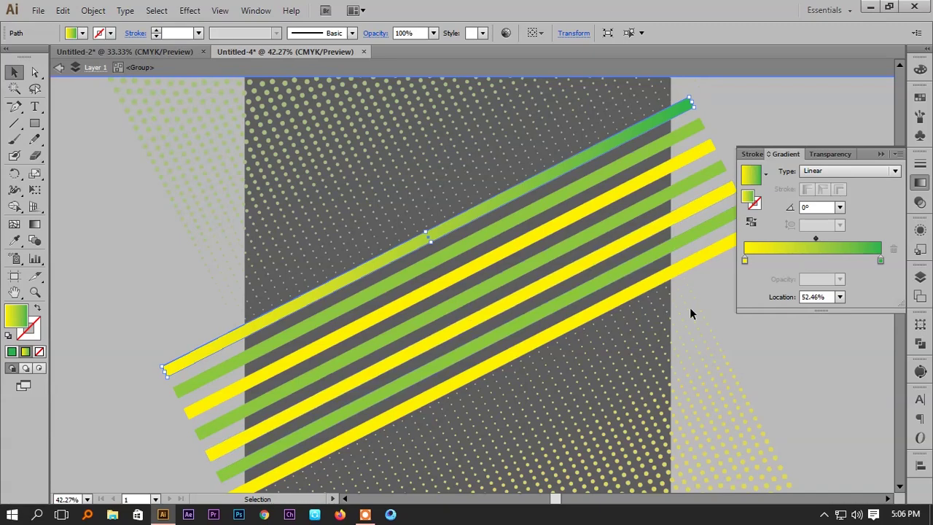
{"action": "left_click", "coordinate": [802, 394]}
{"action": "left_click_drag", "start_coordinate": [803, 393], "coordinate": [771, 382]}
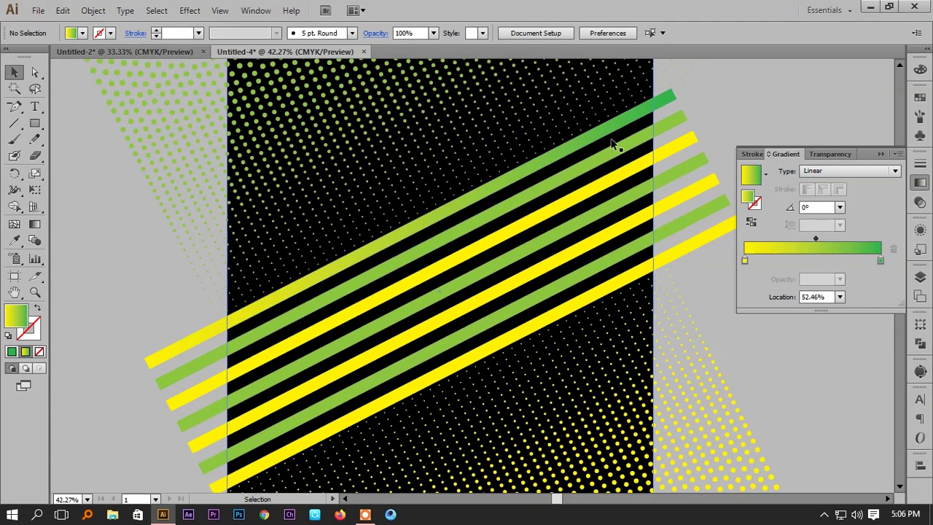
Isolate the stripe group and copy the uppermost stripe's yellow-green gradient onto the third and fifth stripes.
{"action": "double_click", "coordinate": [548, 190]}
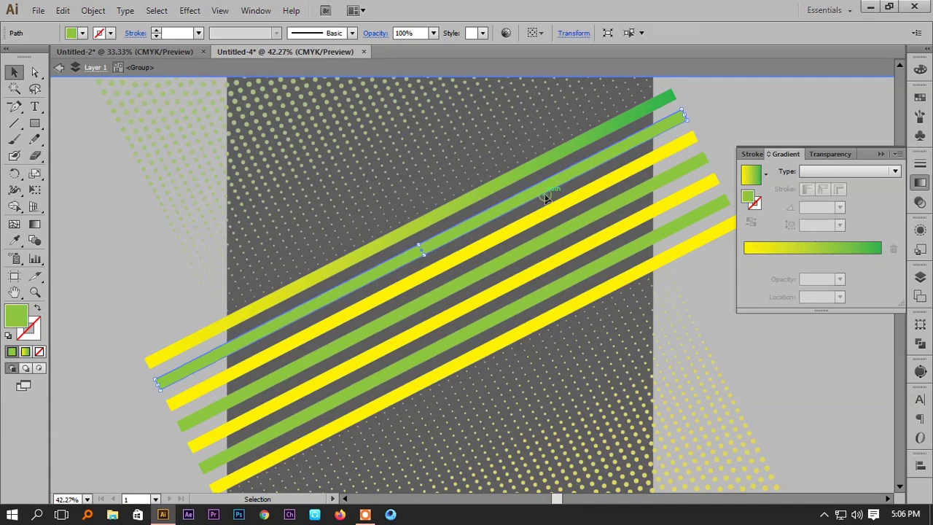
{"action": "left_click", "coordinate": [550, 218]}
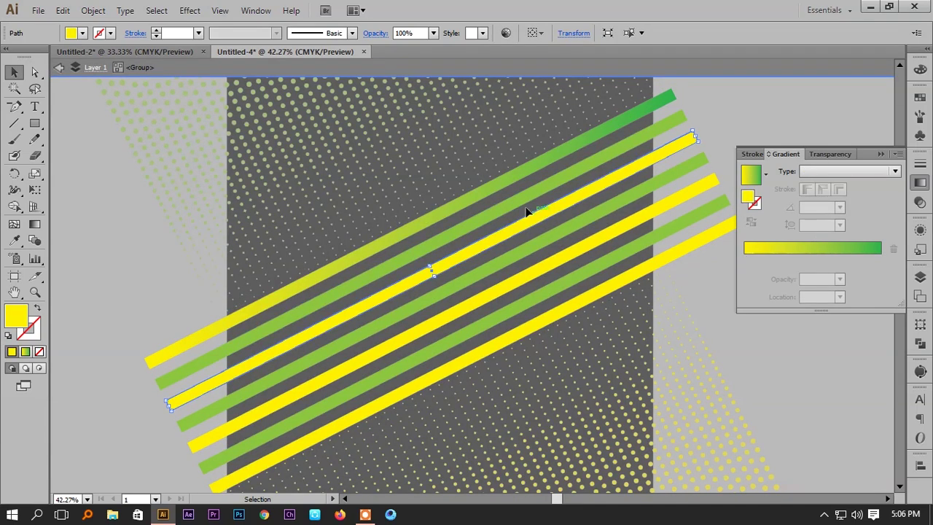
{"action": "key", "text": "i"}
{"action": "left_click", "coordinate": [510, 175]}
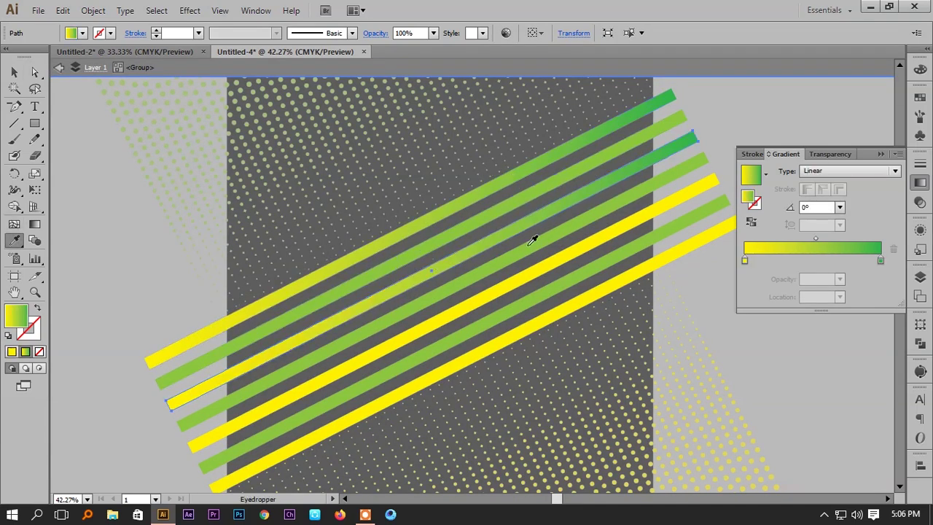
{"action": "key", "text": "v"}
{"action": "left_click", "coordinate": [531, 271]}
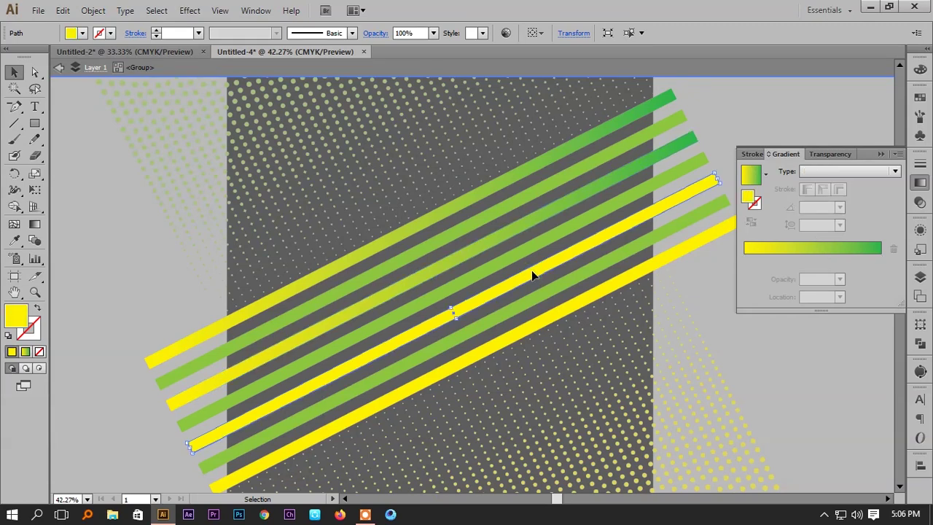
{"action": "key", "text": "i"}
{"action": "left_click", "coordinate": [517, 171]}
{"action": "key", "text": "v"}
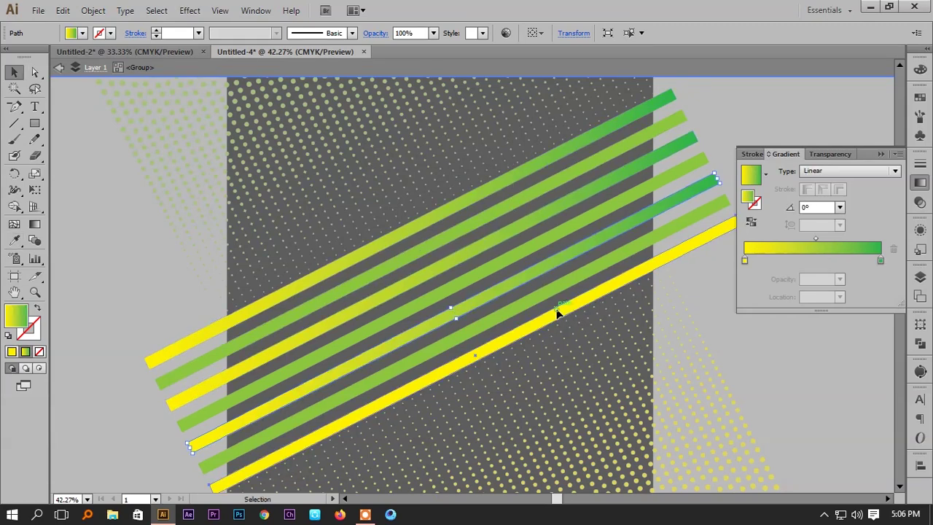
Copy the uppermost stripe's yellow-green gradient onto the lowest yellow stripe and deselect it.
{"action": "left_click", "coordinate": [558, 314]}
{"action": "key", "text": "i"}
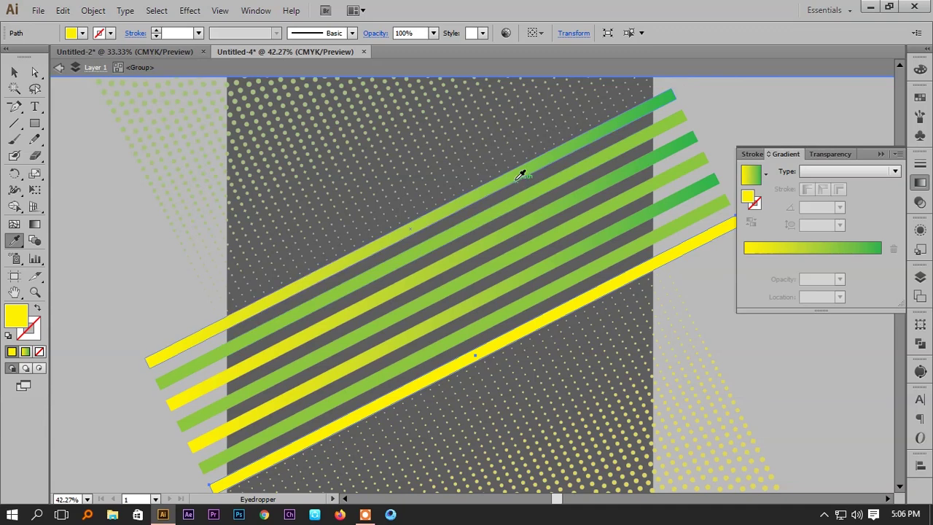
{"action": "left_click", "coordinate": [520, 175]}
{"action": "key", "text": "v"}
{"action": "left_click", "coordinate": [730, 306]}
{"action": "left_click_drag", "start_coordinate": [729, 334], "coordinate": [714, 302]}
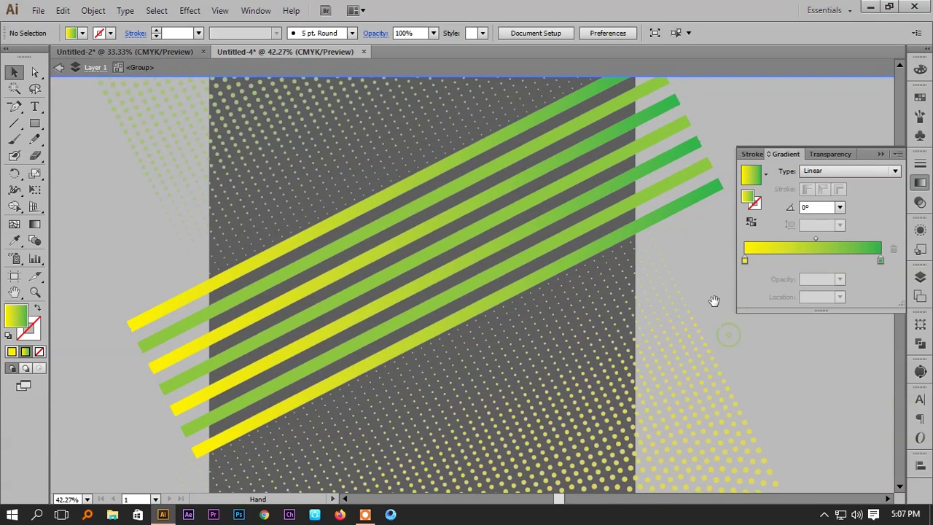
Rotate the lowest stripe 180° to reverse its gradient, and try placing a copy over the solid green stripe above it.
{"action": "left_click", "coordinate": [376, 342]}
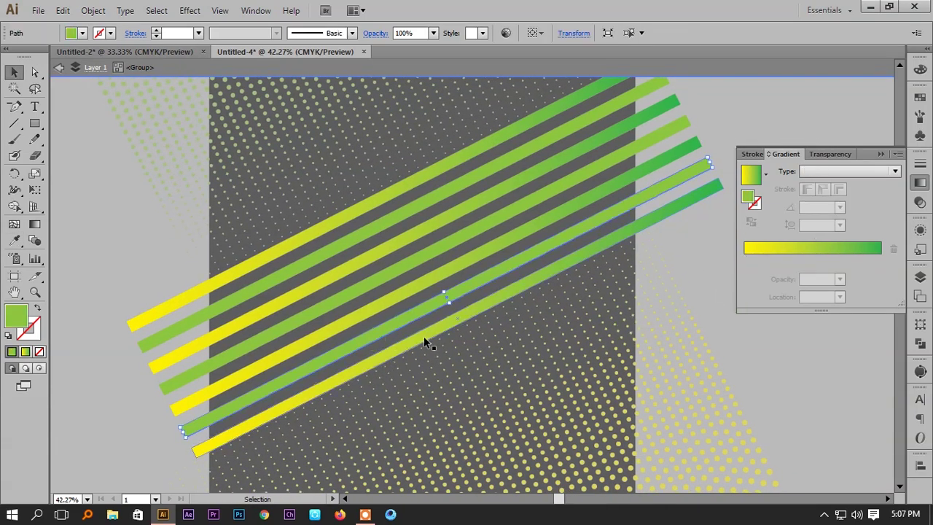
{"action": "left_click_drag", "start_coordinate": [455, 310], "coordinate": [467, 292]}
{"action": "key", "text": "ctrl+z"}
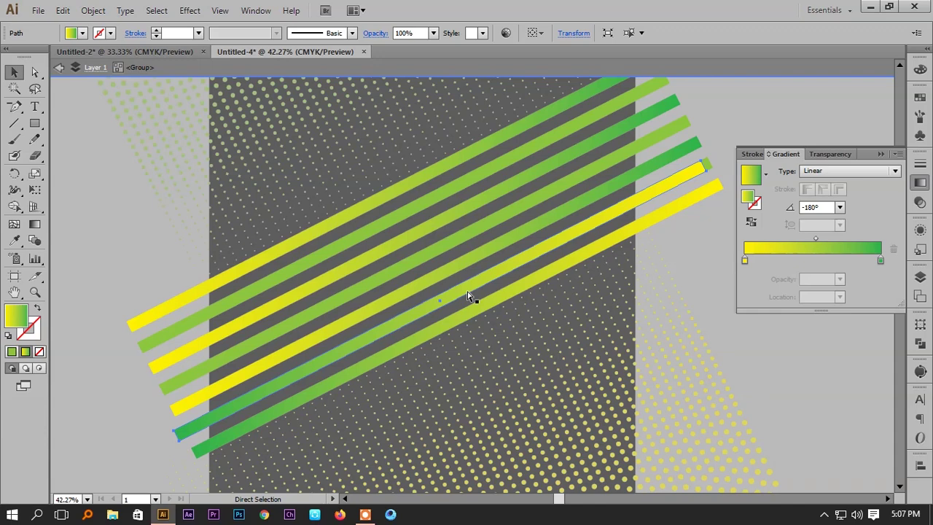
{"action": "key", "text": "ctrl+z"}
Delete the solid green sixth stripe and put a copy of the reversed-gradient stripe in its place.
{"action": "left_click", "coordinate": [467, 293]}
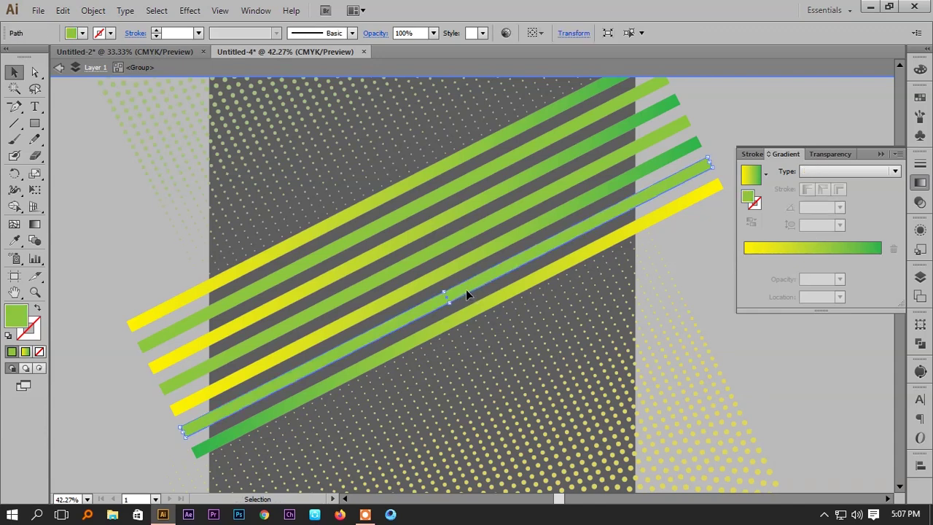
{"action": "key", "text": "Delete"}
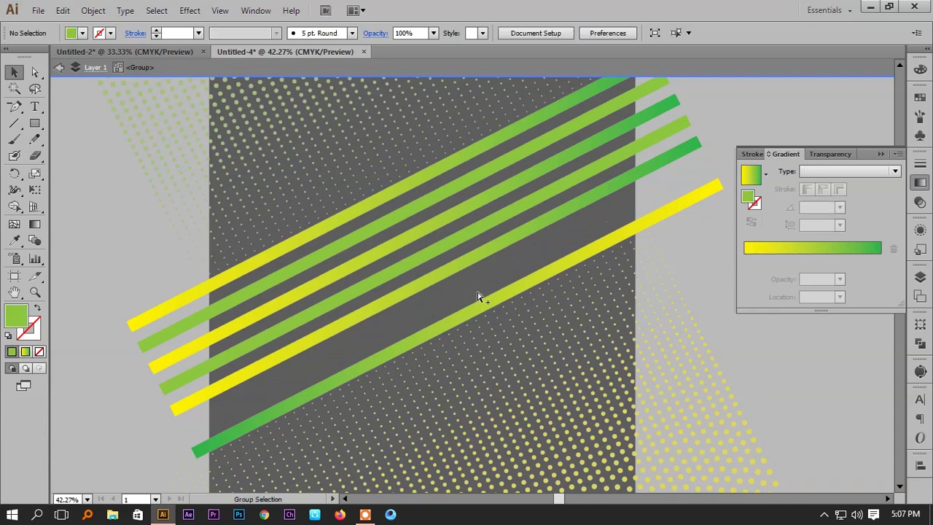
{"action": "key", "text": "ctrl+f"}
{"action": "left_click", "coordinate": [712, 283]}
{"action": "left_click_drag", "start_coordinate": [718, 266], "coordinate": [703, 272]}
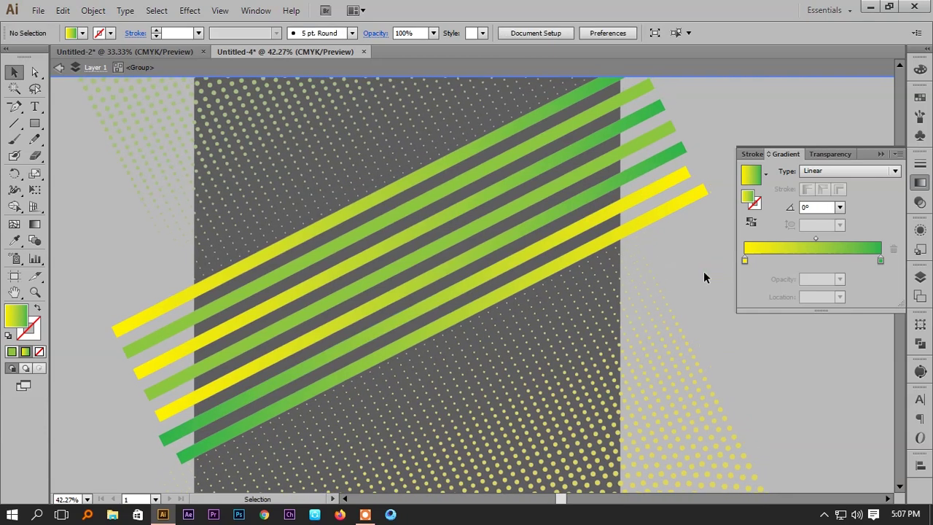
Try to copy the sixth stripe's reversed gradient onto the solid green fourth stripe with the Eyedropper.
{"action": "left_click", "coordinate": [522, 207]}
{"action": "key", "text": "i"}
{"action": "left_click", "coordinate": [549, 241]}
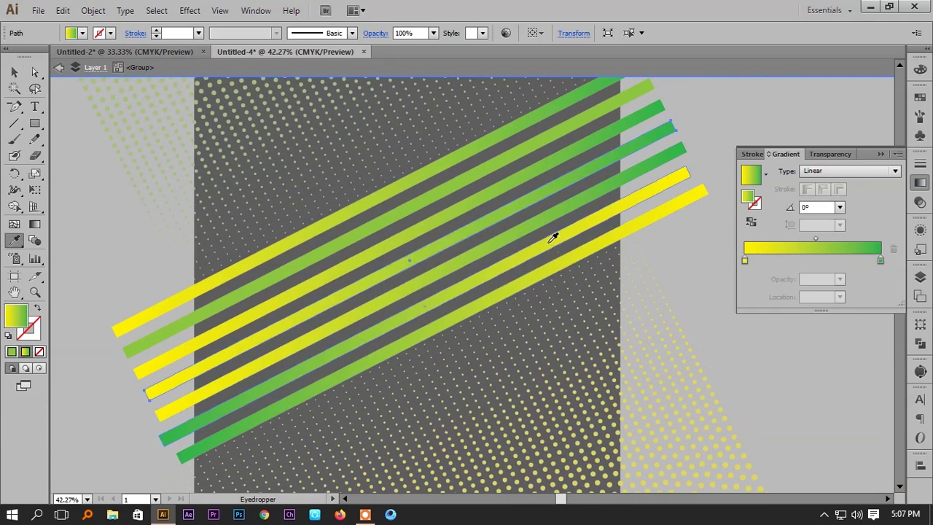
{"action": "left_click", "coordinate": [550, 242]}
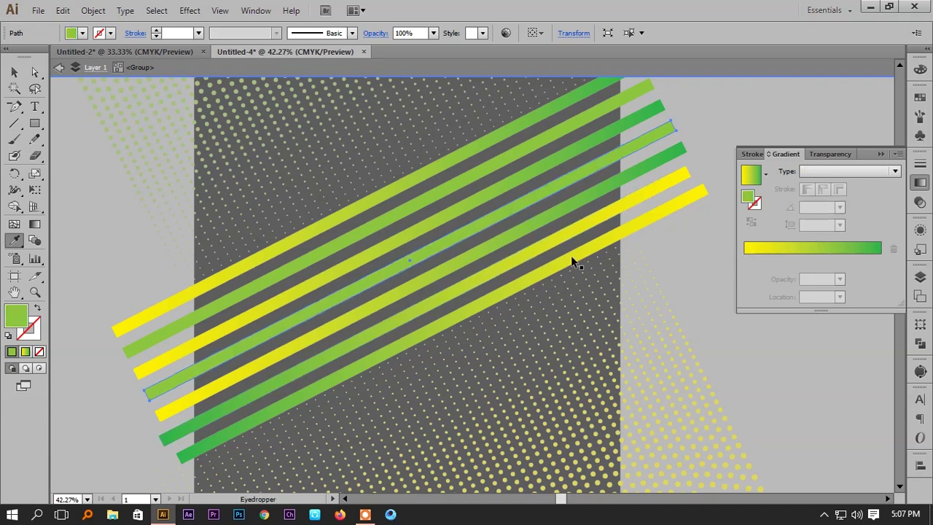
{"action": "key", "text": "v"}
{"action": "left_click", "coordinate": [657, 267]}
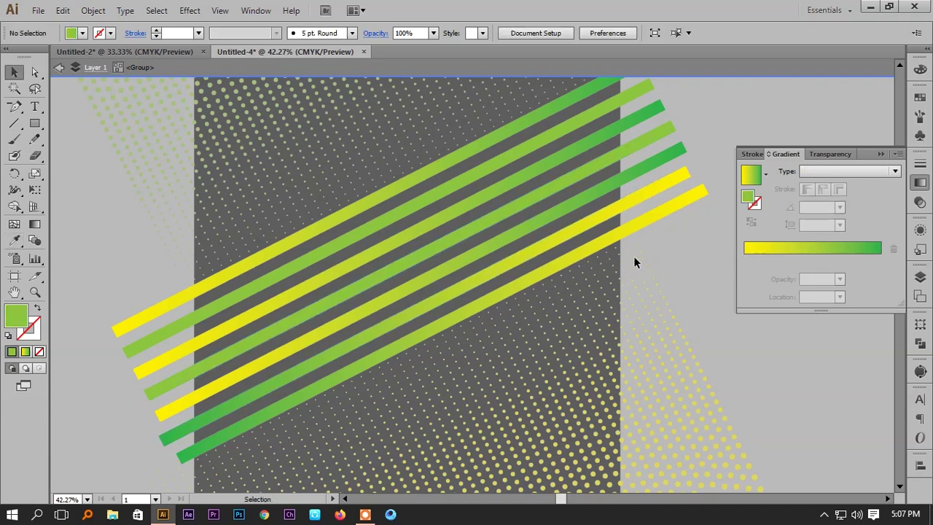
Examine the gradients and spacing of the diagonal stripes up close and as a whole.
{"action": "key", "text": "z"}
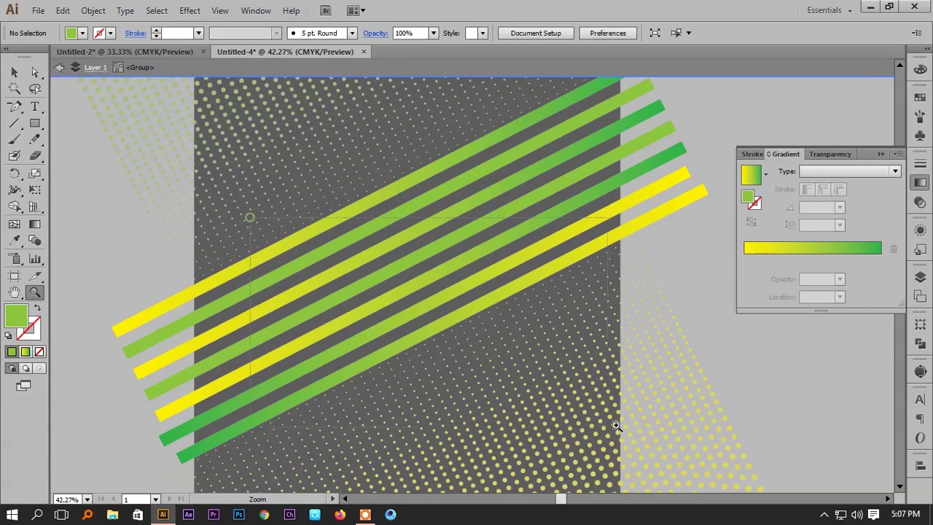
{"action": "left_click_drag", "start_coordinate": [250, 216], "coordinate": [673, 430]}
{"action": "key", "text": "space"}
{"action": "left_click_drag", "start_coordinate": [527, 343], "coordinate": [617, 410]}
{"action": "key", "text": "v"}
{"action": "key", "text": "space"}
{"action": "left_click_drag", "start_coordinate": [495, 313], "coordinate": [539, 343]}
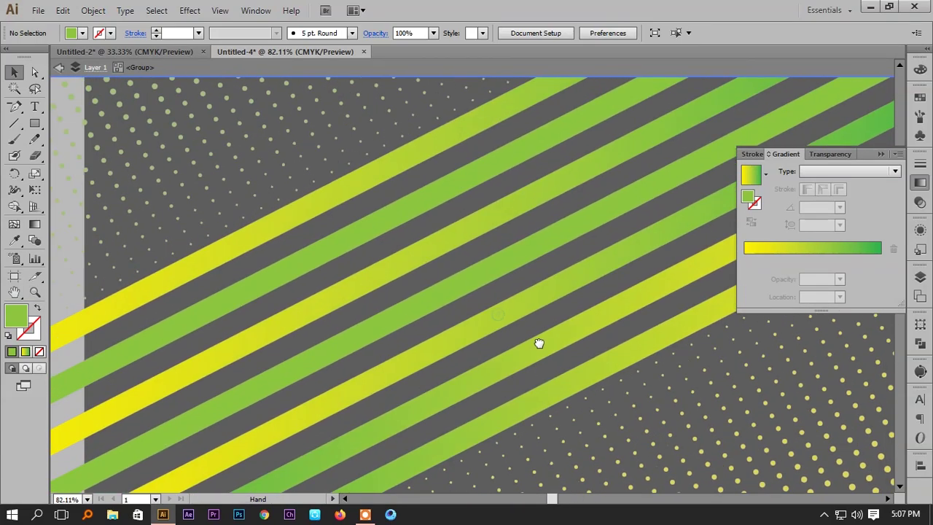
{"action": "key", "text": "ctrl+minus"}
{"action": "key", "text": "ctrl+minus"}
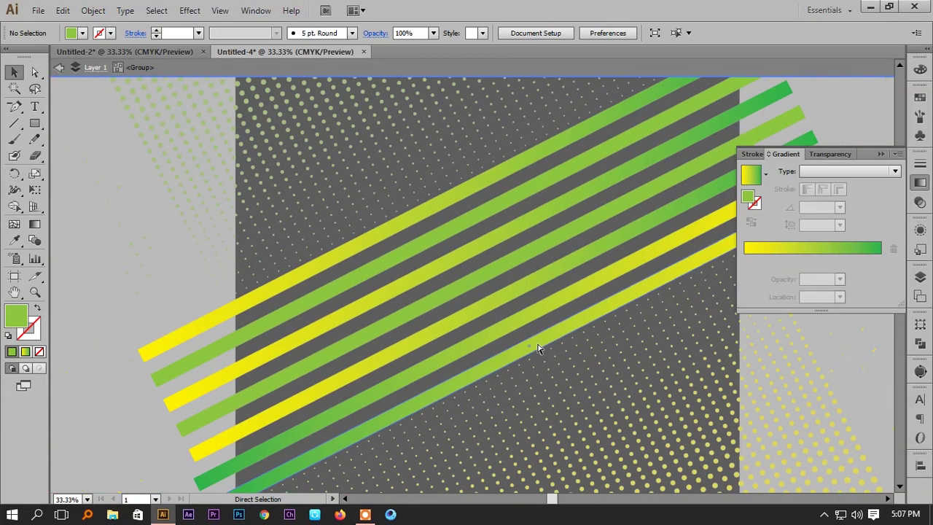
{"action": "key", "text": "ctrl+minus"}
{"action": "key", "text": "space"}
{"action": "left_click_drag", "start_coordinate": [611, 291], "coordinate": [591, 281]}
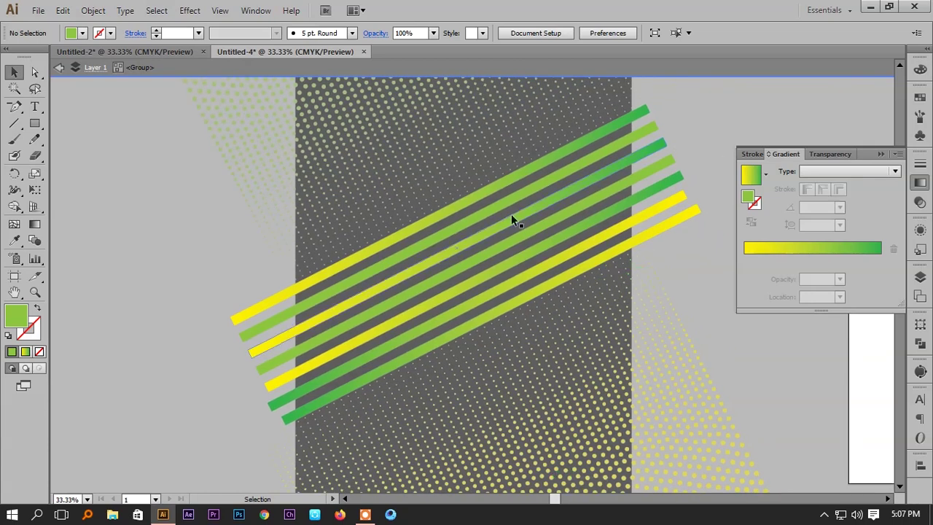
Replace the solid green second and fourth stripes with evenly spaced copies of the reversed-gradient stripe, and leave the isolated group.
{"action": "left_click", "coordinate": [470, 266]}
{"action": "left_click_drag", "start_coordinate": [469, 221], "coordinate": [481, 255]}
{"action": "key", "text": "ctrl+d"}
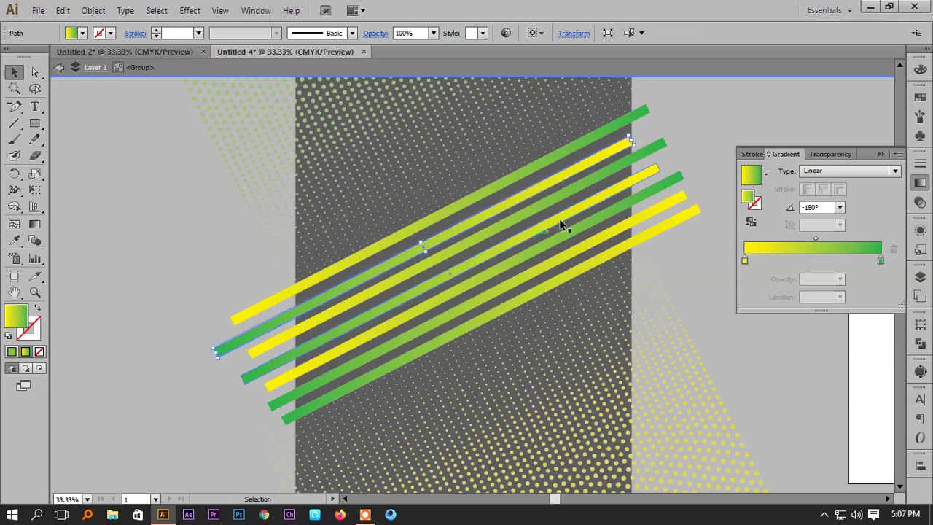
{"action": "key", "text": "ctrl+z"}
{"action": "left_click_drag", "start_coordinate": [551, 224], "coordinate": [556, 189]}
{"action": "left_click", "coordinate": [704, 134]}
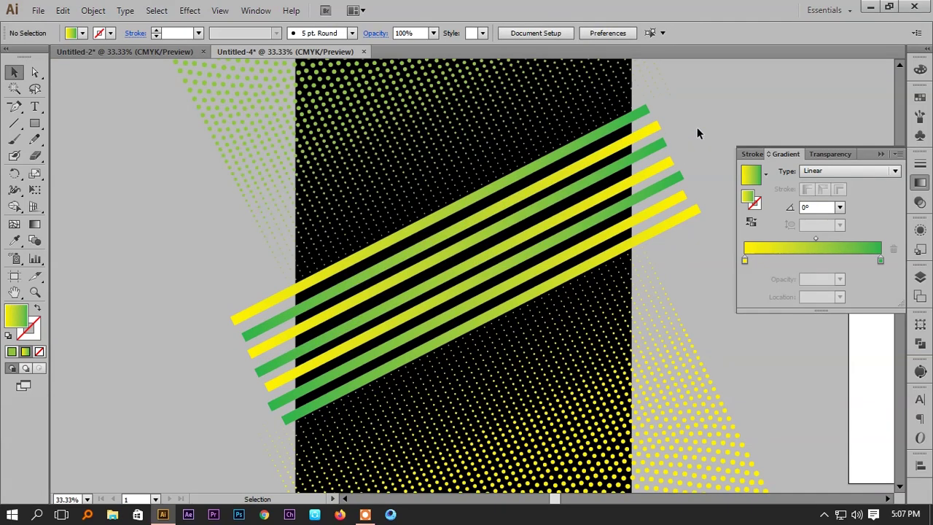
Examine the alternating gradient stripes across the whole black panel.
{"action": "key", "text": "ctrl+minus"}
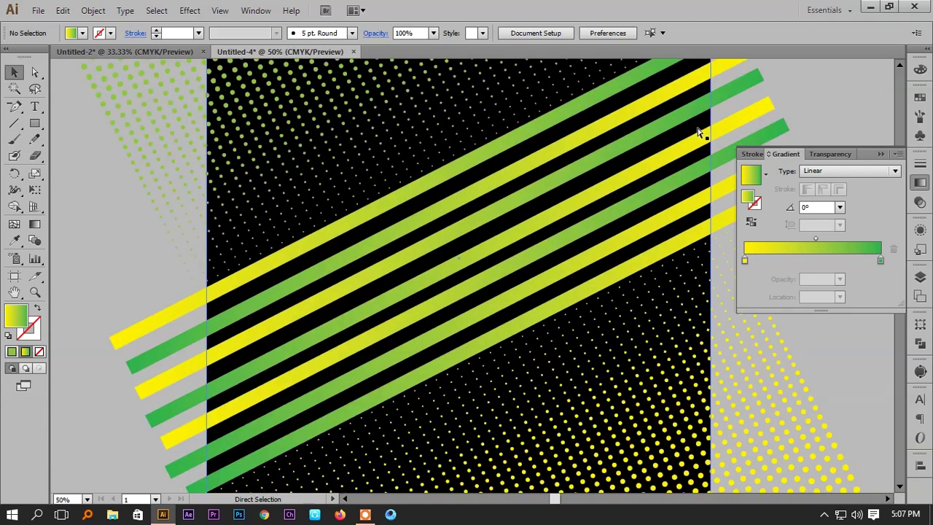
{"action": "left_click_drag", "start_coordinate": [615, 188], "coordinate": [578, 164]}
{"action": "key", "text": "z"}
{"action": "left_click_drag", "start_coordinate": [327, 138], "coordinate": [692, 429]}
{"action": "left_click_drag", "start_coordinate": [644, 372], "coordinate": [658, 390]}
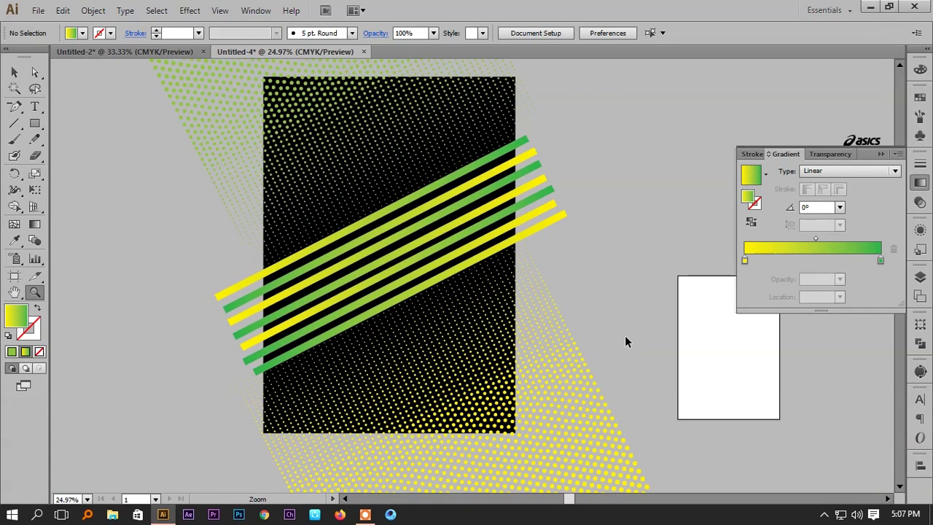
{"action": "key", "text": "v"}
{"action": "left_click_drag", "start_coordinate": [609, 299], "coordinate": [641, 316]}
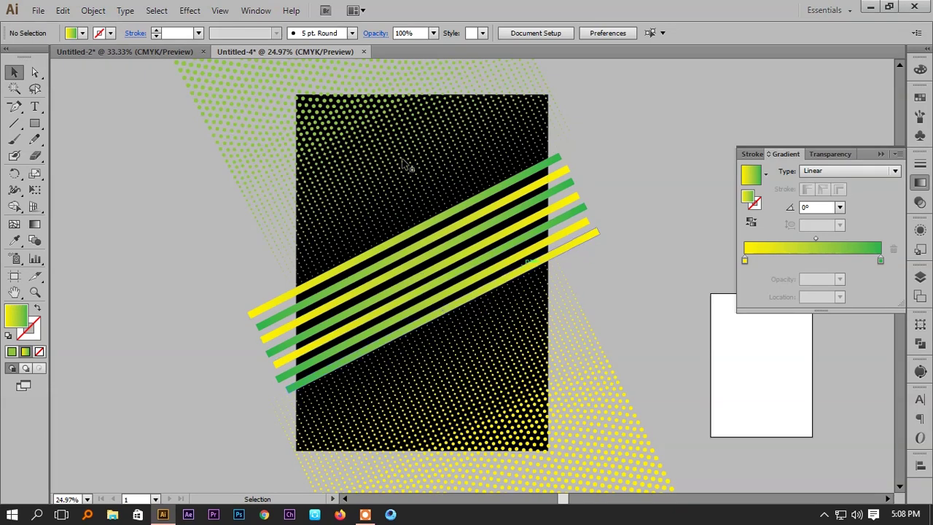
Switch to the Untitled-2 document and copy the white tiger head artwork.
{"action": "left_click", "coordinate": [118, 53]}
{"action": "left_click_drag", "start_coordinate": [610, 323], "coordinate": [448, 317]}
{"action": "key", "text": "z"}
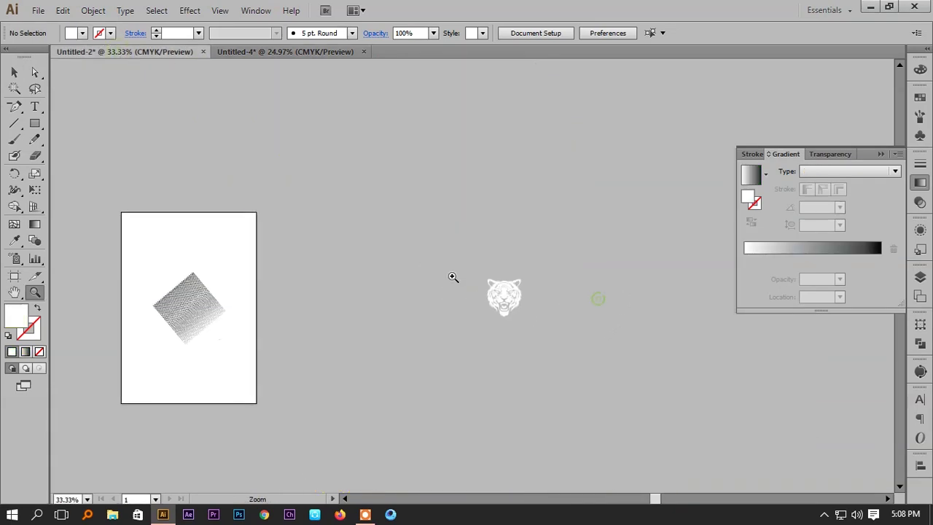
{"action": "left_click_drag", "start_coordinate": [458, 278], "coordinate": [609, 368]}
{"action": "left_click_drag", "start_coordinate": [589, 326], "coordinate": [652, 428]}
{"action": "key", "text": "v"}
{"action": "left_click", "coordinate": [376, 239]}
{"action": "key", "text": "ctrl+c"}
Paste the tiger head into Untitled-4 and enlarge it over the lower right part of the black panel.
{"action": "left_click", "coordinate": [360, 52]}
{"action": "key", "text": "ctrl+v"}
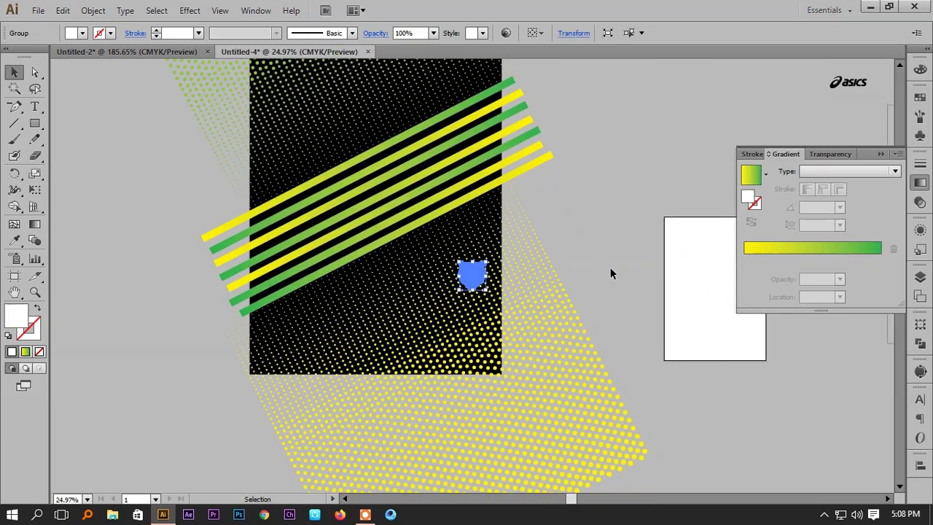
{"action": "left_click_drag", "start_coordinate": [488, 289], "coordinate": [556, 379]}
{"action": "left_click_drag", "start_coordinate": [489, 349], "coordinate": [505, 343]}
{"action": "left_click", "coordinate": [611, 257]}
{"action": "left_click_drag", "start_coordinate": [610, 258], "coordinate": [599, 250]}
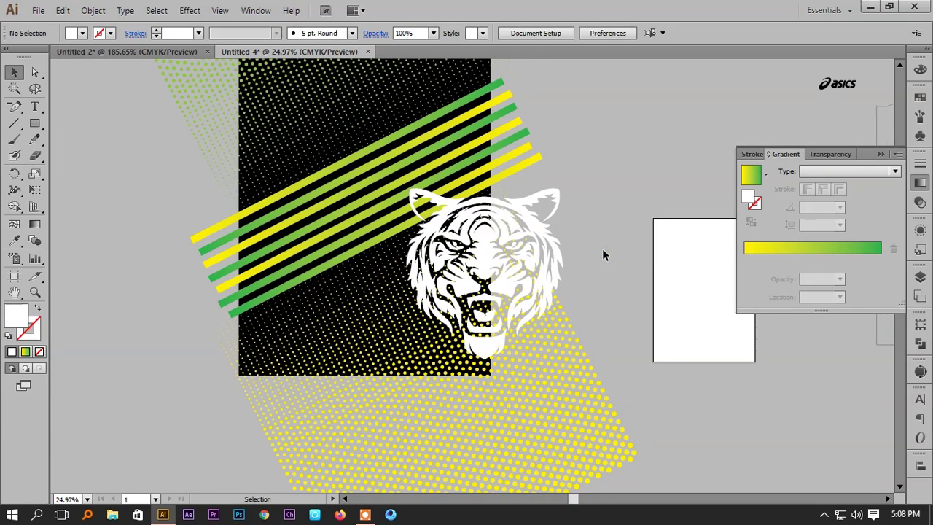
Select the jersey outline beside the artboard and check its width and height in the Transform values.
{"action": "key", "text": "ctrl+minus"}
{"action": "key", "text": "ctrl+minus"}
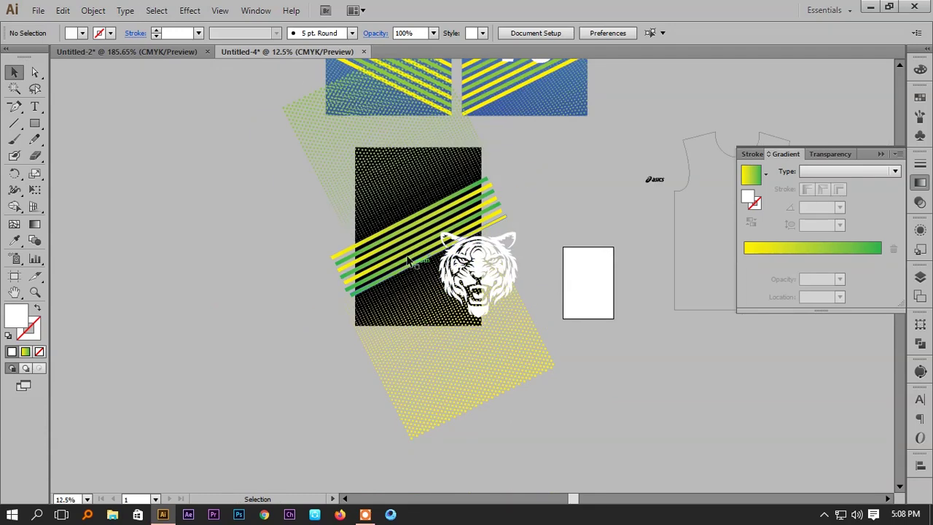
{"action": "left_click_drag", "start_coordinate": [550, 175], "coordinate": [476, 196]}
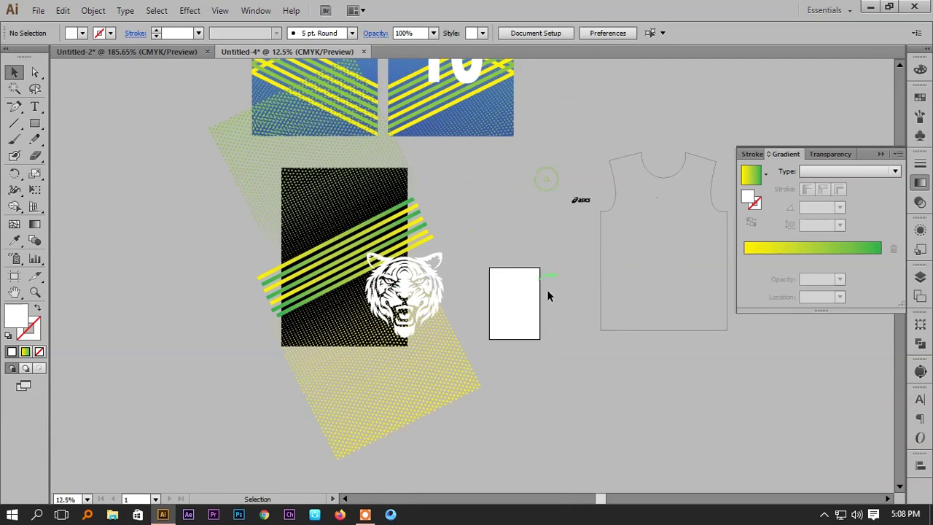
{"action": "left_click", "coordinate": [688, 171]}
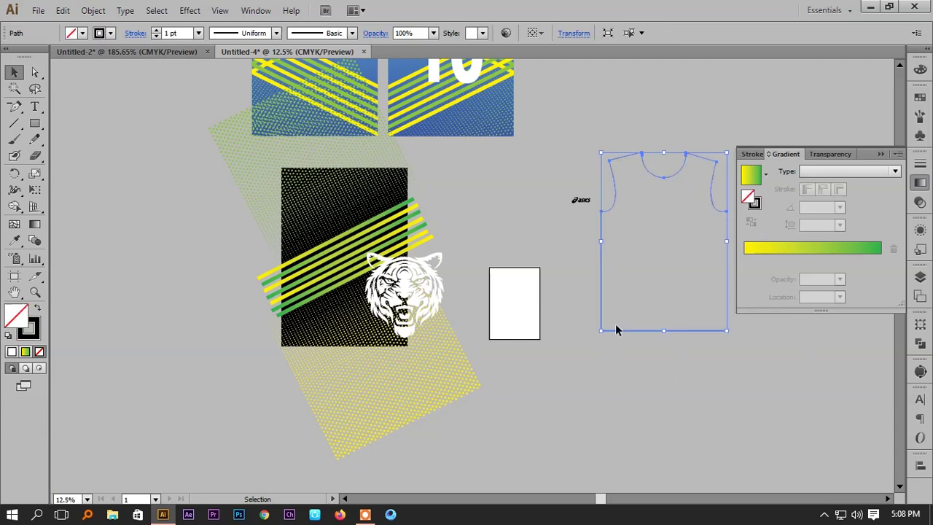
{"action": "left_click", "coordinate": [920, 323]}
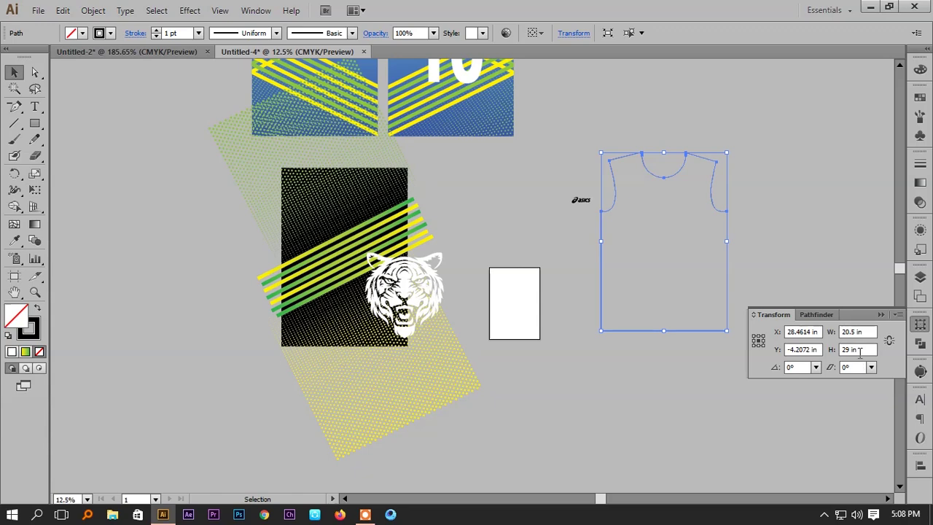
{"action": "left_click", "coordinate": [646, 392]}
{"action": "left_click_drag", "start_coordinate": [616, 378], "coordinate": [694, 211]}
{"action": "left_click", "coordinate": [562, 358]}
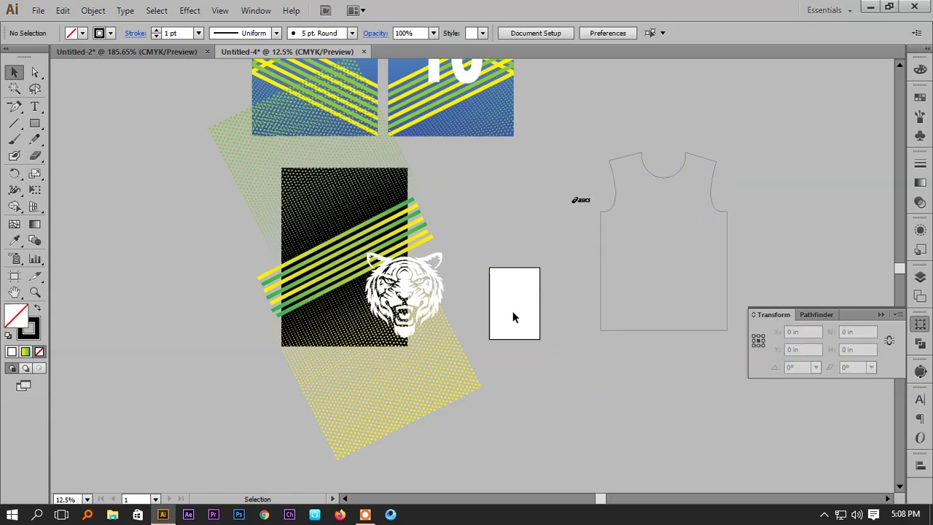
{"action": "left_click_drag", "start_coordinate": [489, 289], "coordinate": [507, 286]}
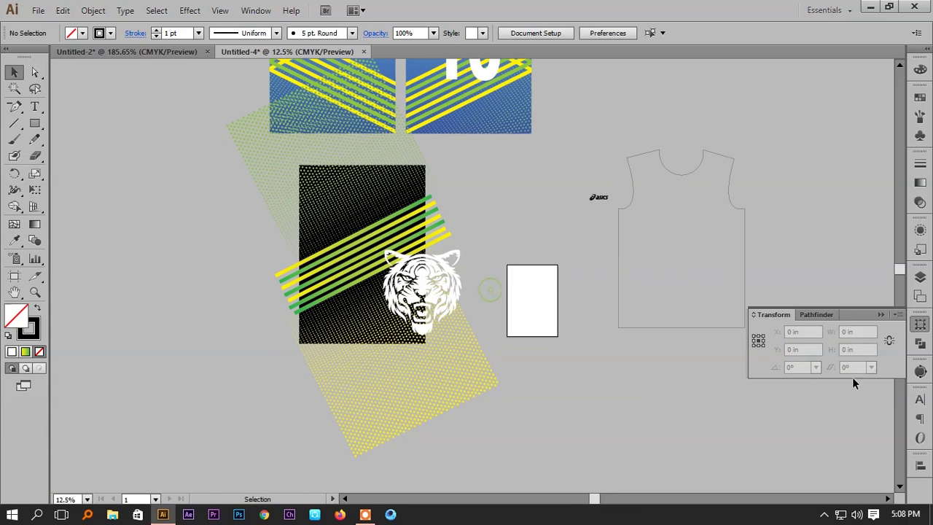
{"action": "left_click", "coordinate": [723, 214]}
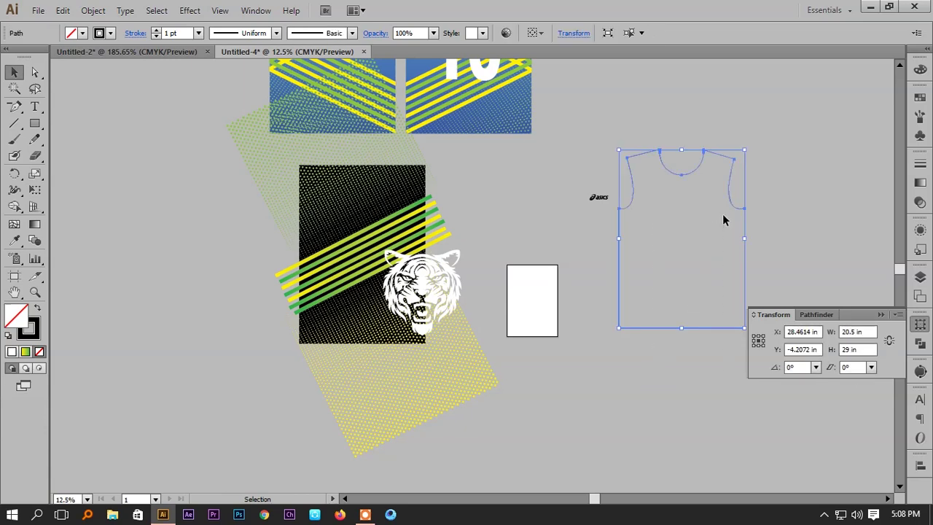
{"action": "left_click", "coordinate": [673, 366]}
{"action": "scroll", "coordinate": [523, 240], "scroll_direction": "left", "scroll_amount": 5}
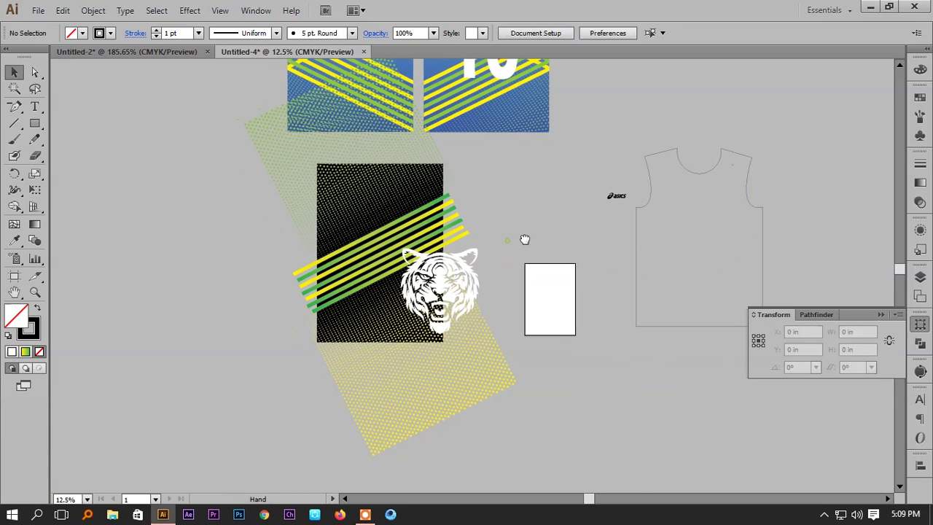
{"action": "key", "text": "z"}
{"action": "left_click_drag", "start_coordinate": [542, 366], "coordinate": [655, 452]}
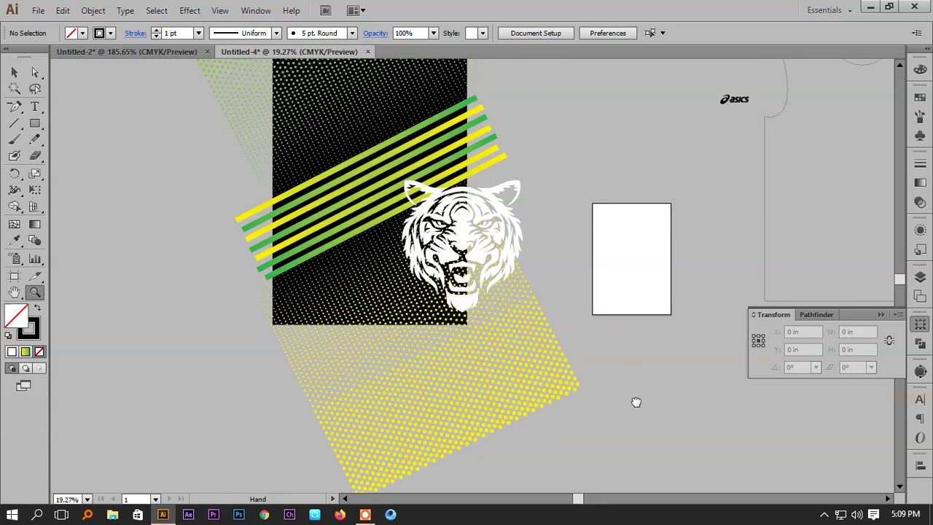
{"action": "left_click_drag", "start_coordinate": [635, 402], "coordinate": [647, 420]}
{"action": "key", "text": "v"}
{"action": "left_click_drag", "start_coordinate": [635, 263], "coordinate": [637, 274]}
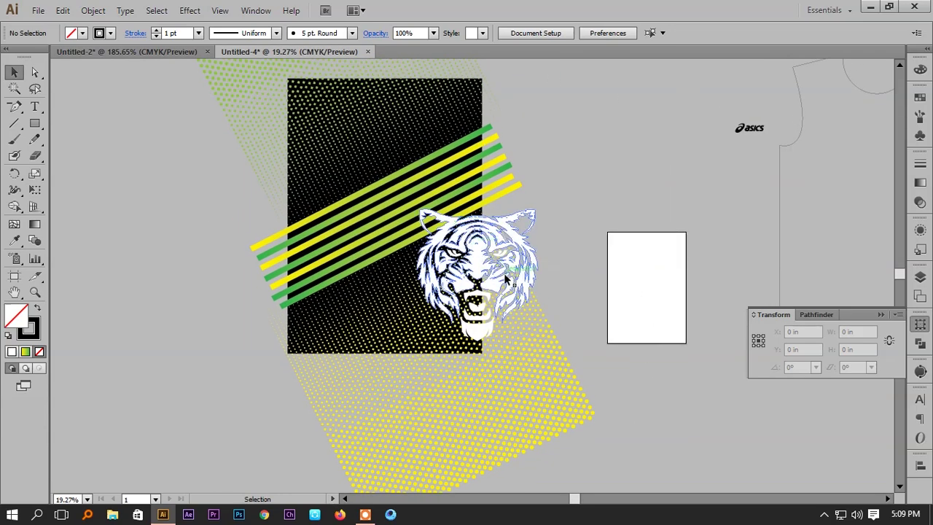
{"action": "key", "text": "ctrl+minus"}
{"action": "key", "text": "ctrl+minus"}
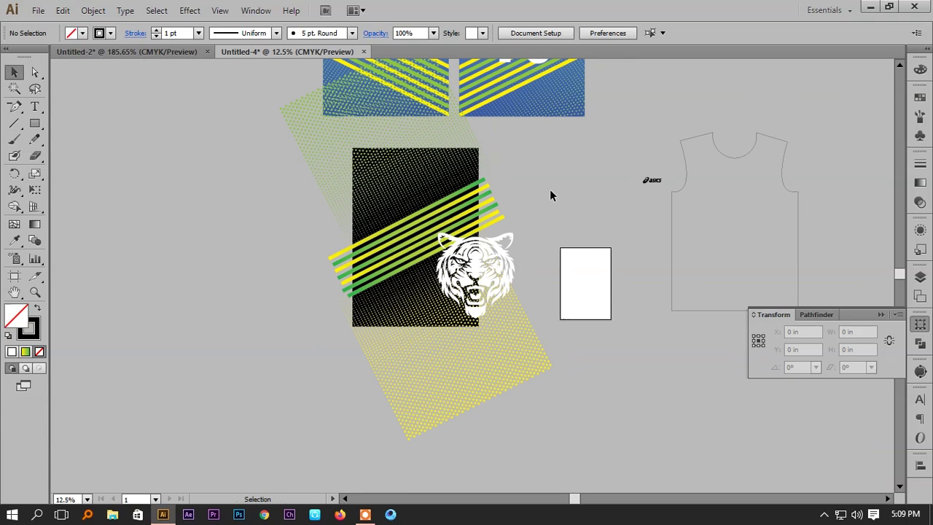
Try to place the jersey outline over the black panel and clip the panel artwork to it.
{"action": "left_click_drag", "start_coordinate": [641, 243], "coordinate": [733, 301]}
{"action": "left_click_drag", "start_coordinate": [735, 159], "coordinate": [415, 175]}
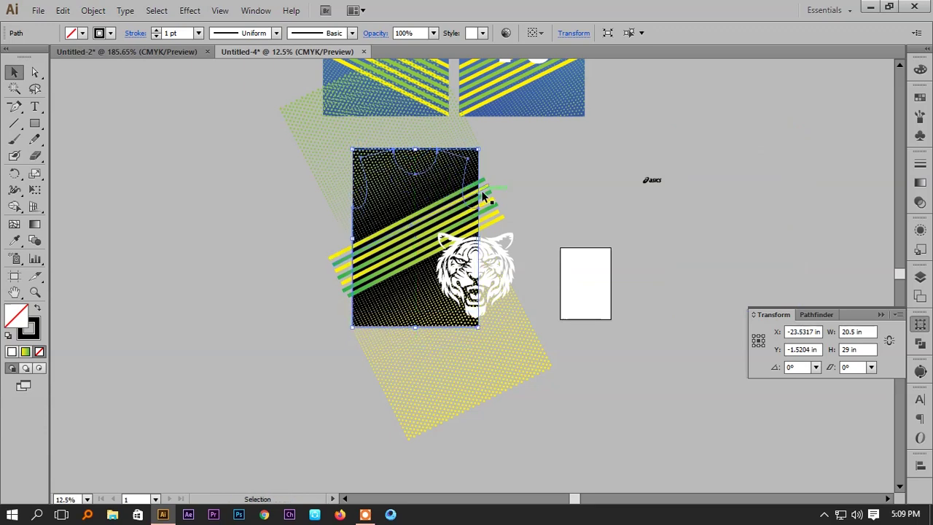
{"action": "key", "text": "Up"}
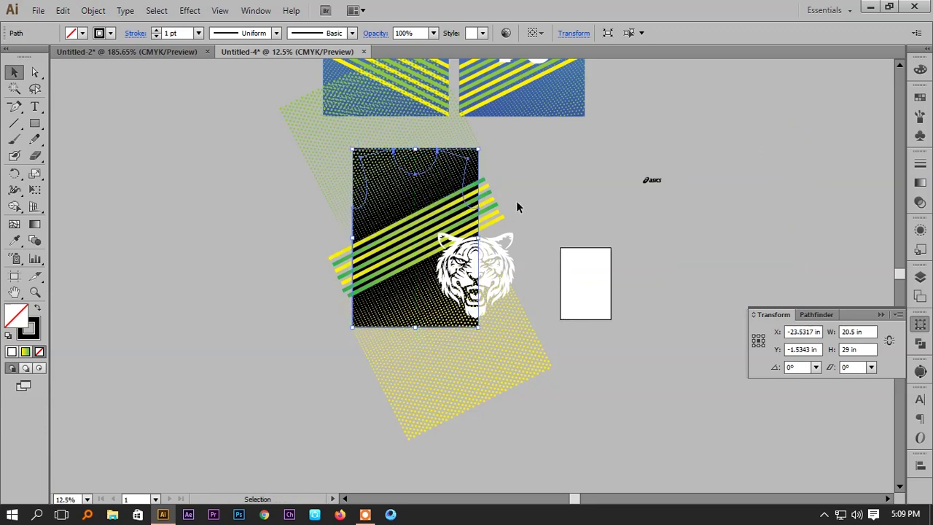
{"action": "left_click", "coordinate": [523, 208]}
{"action": "left_click_drag", "start_coordinate": [506, 129], "coordinate": [309, 367]}
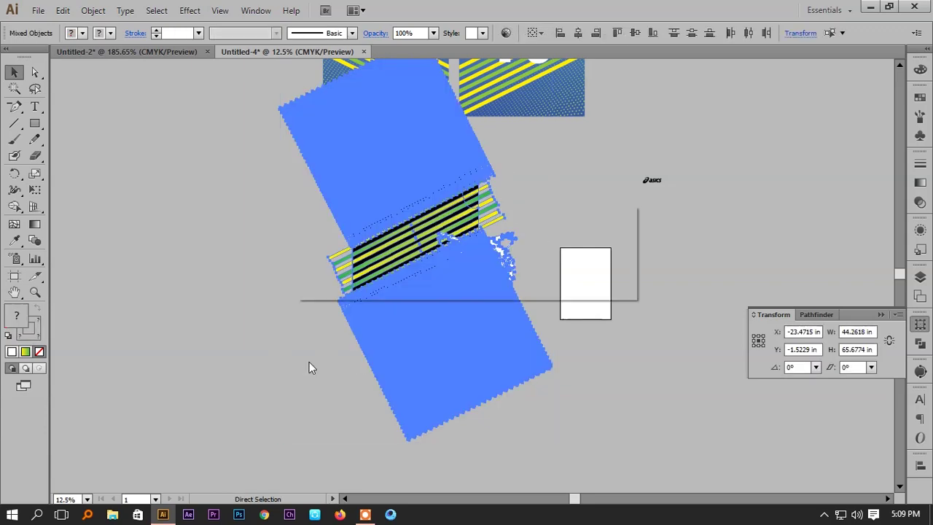
{"action": "key", "text": "ctrl+7"}
{"action": "left_click", "coordinate": [594, 281]}
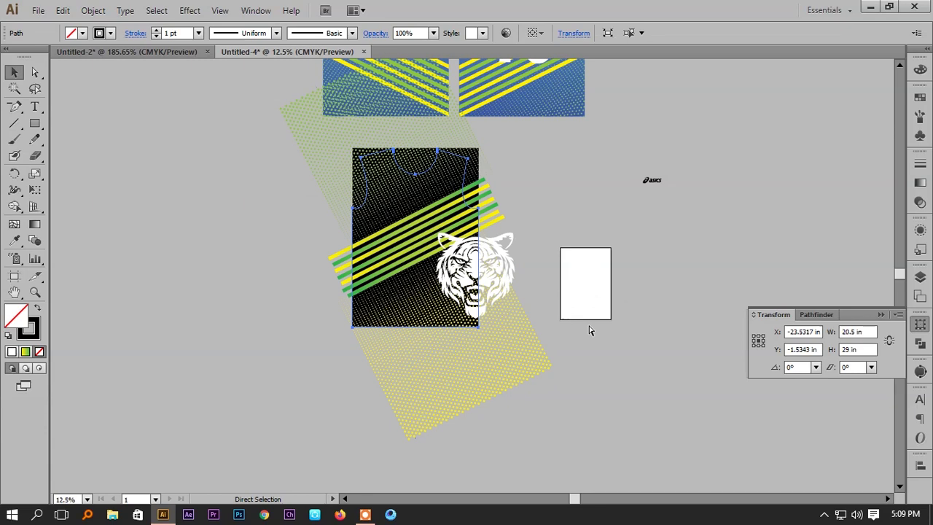
{"action": "key", "text": "ctrl+z"}
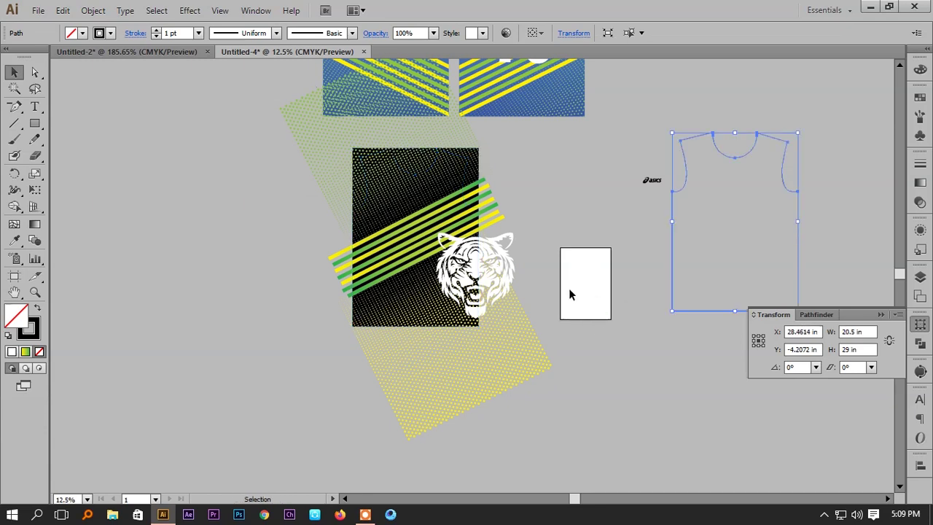
Move the jersey outline onto the black panel again and nudge it left and up towards the panel's edges.
{"action": "left_click", "coordinate": [569, 290]}
{"action": "left_click", "coordinate": [705, 311]}
{"action": "left_click_drag", "start_coordinate": [737, 155], "coordinate": [420, 179]}
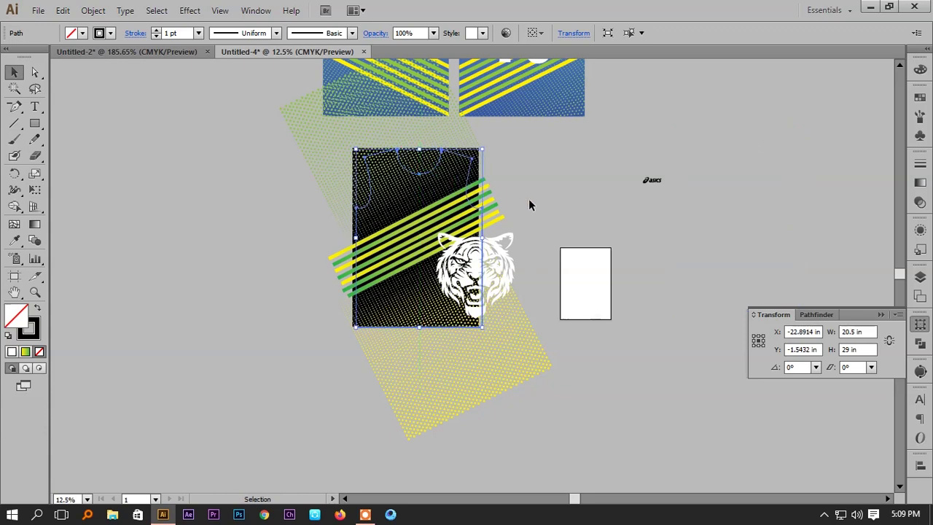
{"action": "key", "text": "Left"}
{"action": "key", "text": "Up"}
{"action": "key", "text": "Up"}
{"action": "key", "text": "Up"}
Align the jersey outline exactly with the left and bottom edges of the black panel.
{"action": "key", "text": "z"}
{"action": "left_click_drag", "start_coordinate": [340, 282], "coordinate": [530, 395]}
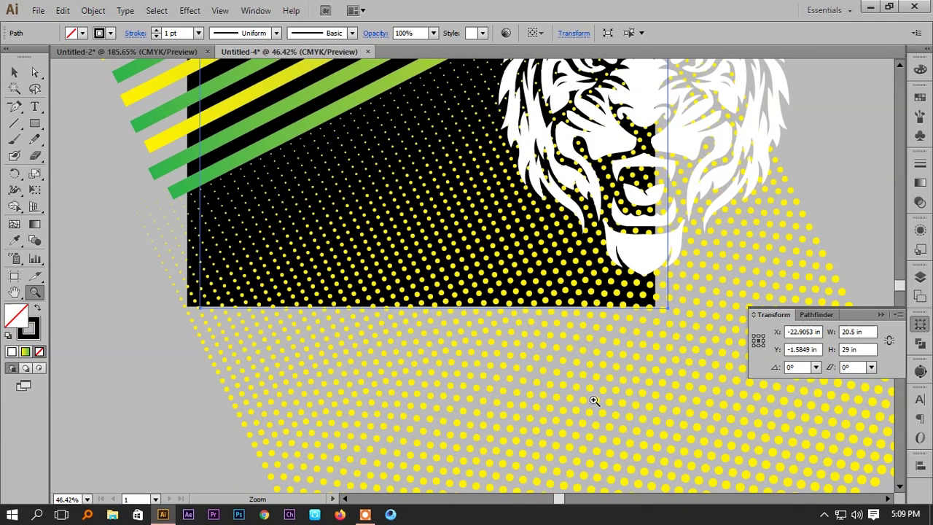
{"action": "key", "text": "Up"}
{"action": "key", "text": "Up"}
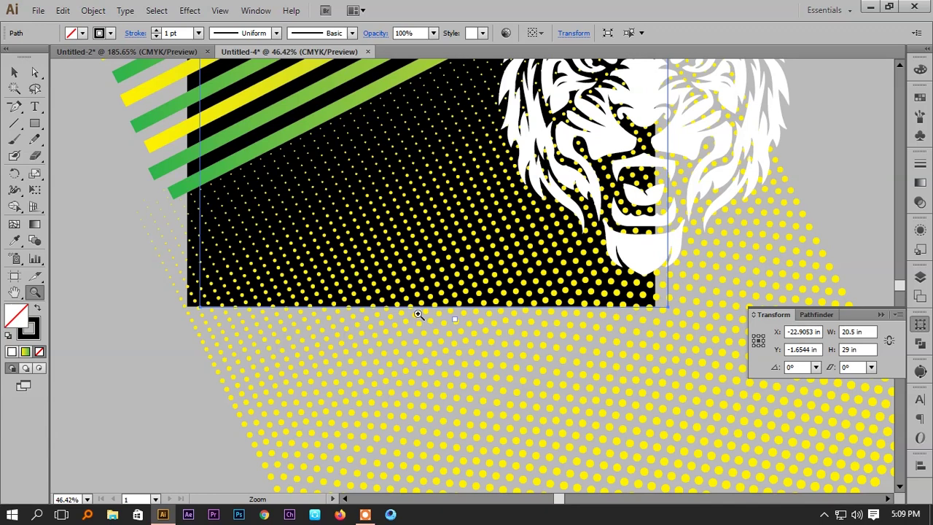
{"action": "key", "text": "v"}
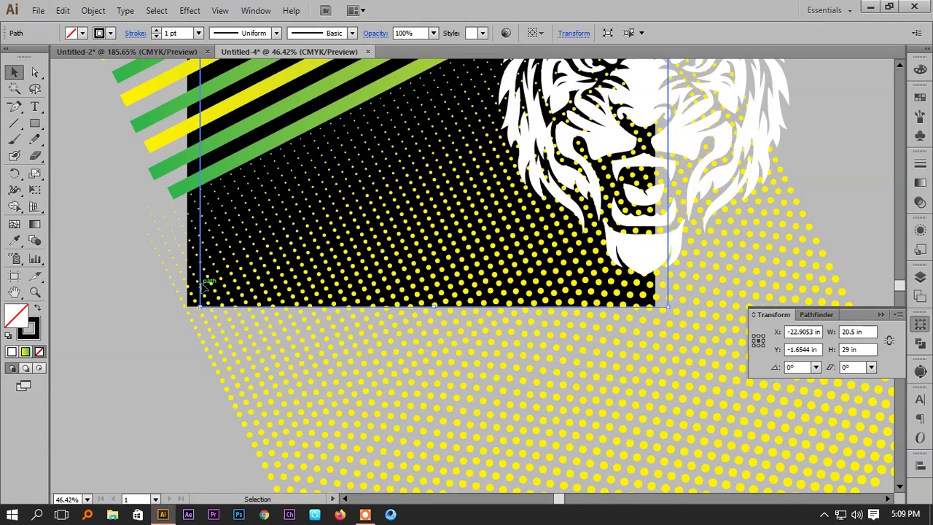
{"action": "left_click_drag", "start_coordinate": [204, 283], "coordinate": [194, 293]}
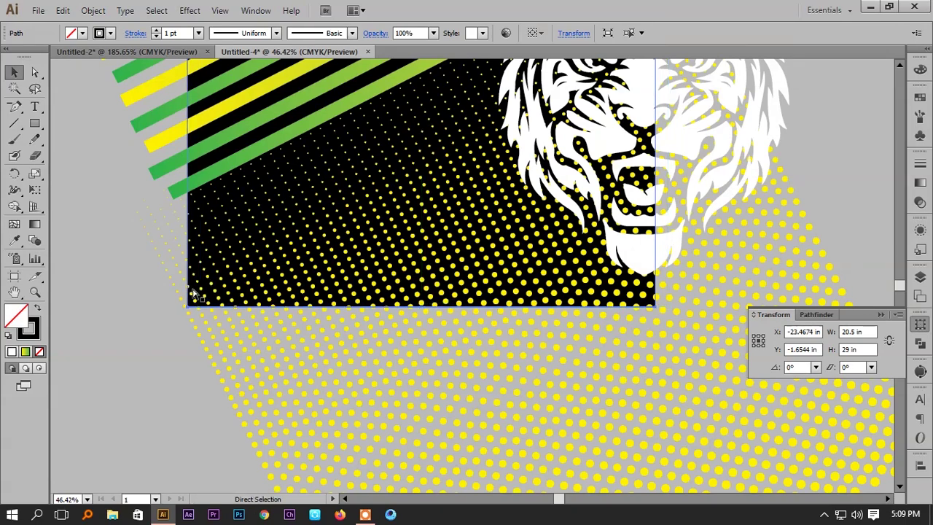
Select the outline with the black panel, halftones, stripes and tiger head and make a clipping mask from them.
{"action": "key", "text": "ctrl+minus"}
{"action": "key", "text": "ctrl+minus"}
{"action": "key", "text": "ctrl+minus"}
{"action": "key", "text": "ctrl+minus"}
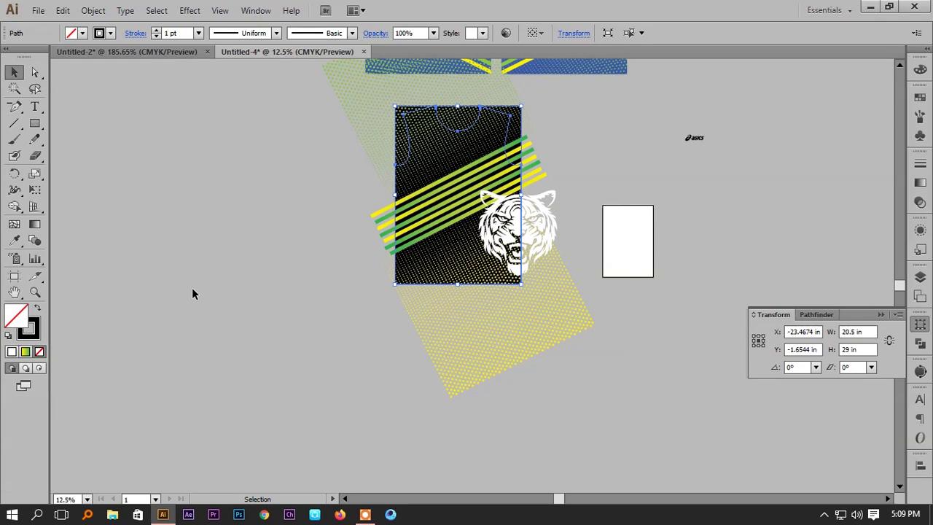
{"action": "left_click_drag", "start_coordinate": [564, 116], "coordinate": [355, 305]}
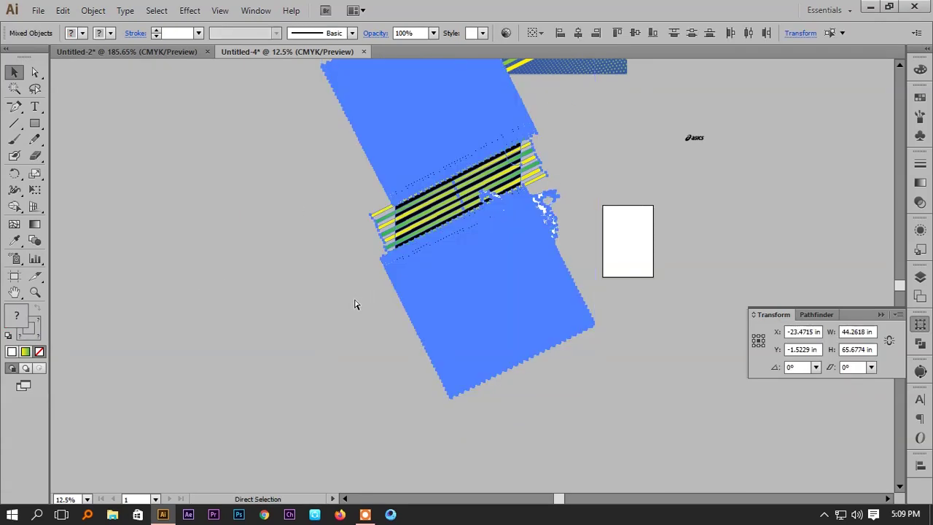
{"action": "key", "text": "ctrl+7"}
{"action": "left_click", "coordinate": [556, 191]}
{"action": "left_click_drag", "start_coordinate": [556, 192], "coordinate": [527, 231]}
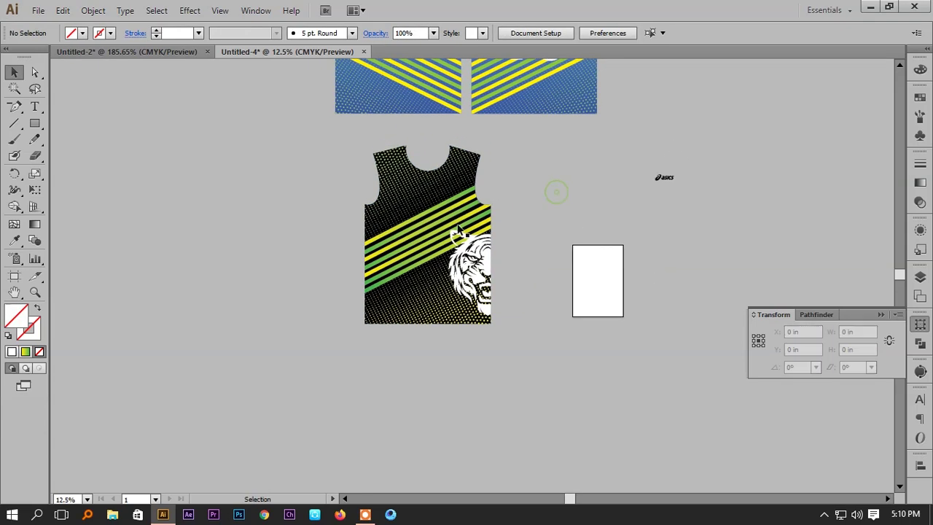
Move the ASICS logo onto the right chest area of the clipped jersey, at the upper stripes.
{"action": "left_click_drag", "start_coordinate": [333, 152], "coordinate": [612, 358]}
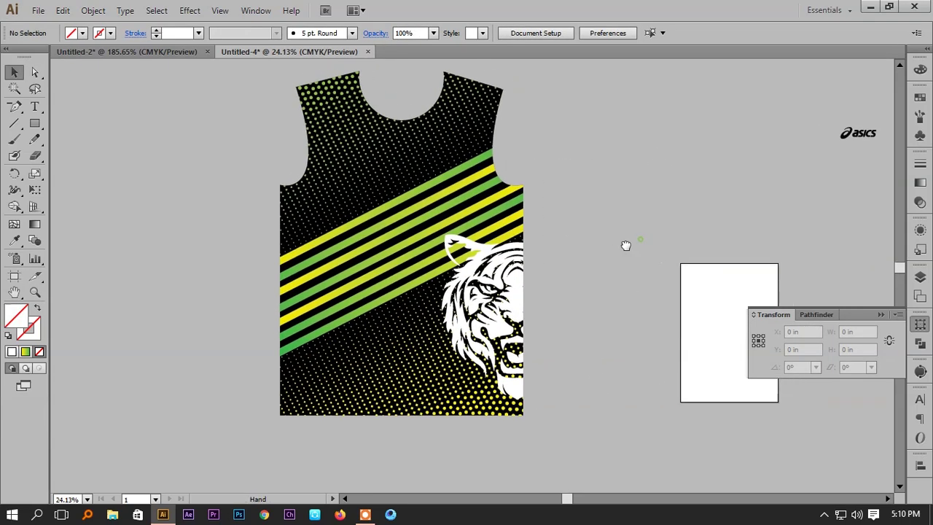
{"action": "left_click_drag", "start_coordinate": [873, 128], "coordinate": [460, 172]}
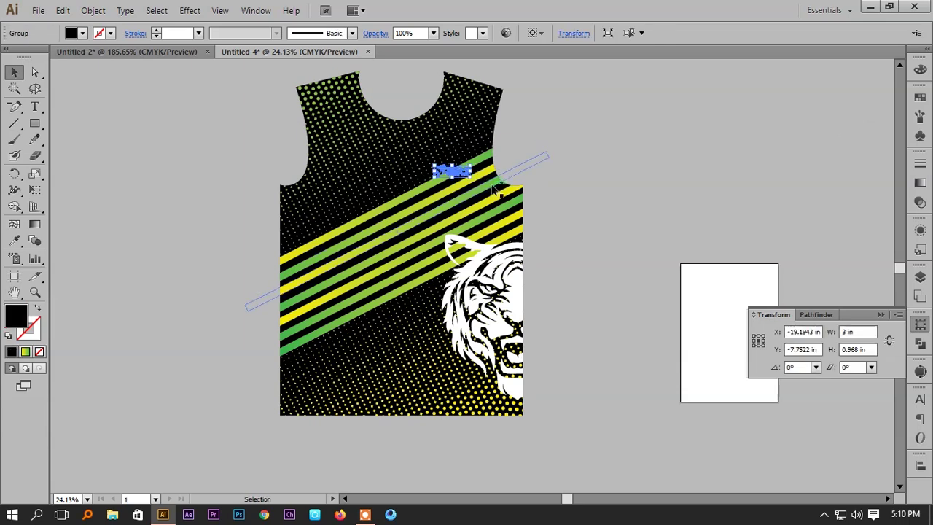
{"action": "key", "text": "u"}
{"action": "key", "text": "space"}
{"action": "left_click_drag", "start_coordinate": [570, 182], "coordinate": [559, 173]}
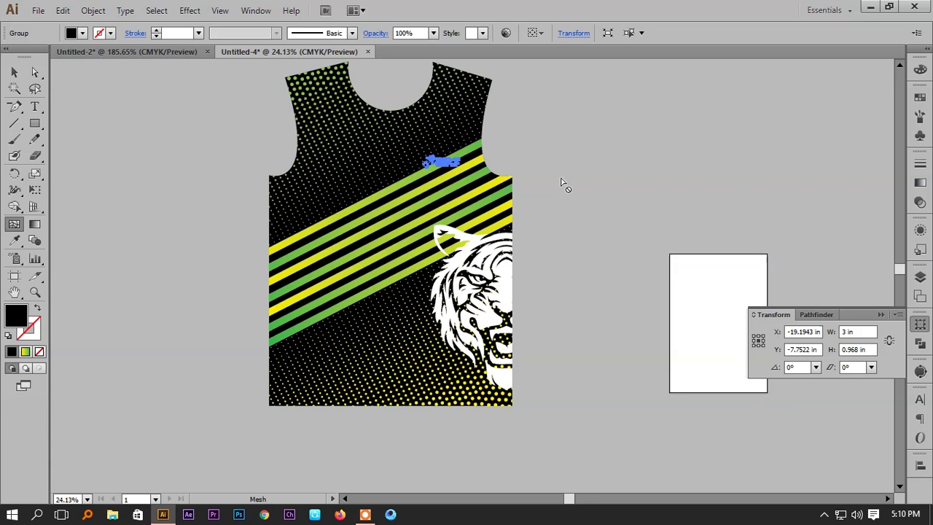
{"action": "key", "text": "v"}
{"action": "left_click", "coordinate": [559, 159]}
{"action": "key", "text": "space"}
{"action": "left_click_drag", "start_coordinate": [560, 149], "coordinate": [584, 153]}
{"action": "key", "text": "ctrl+z"}
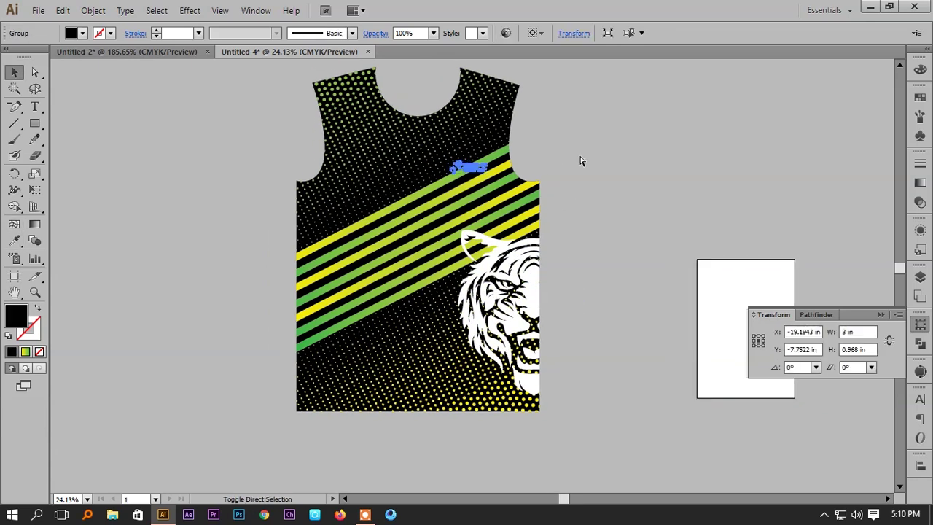
Recolour the ASICS logo white by sampling the tiger head with the Eyedropper.
{"action": "key", "text": "i"}
{"action": "left_click", "coordinate": [561, 275]}
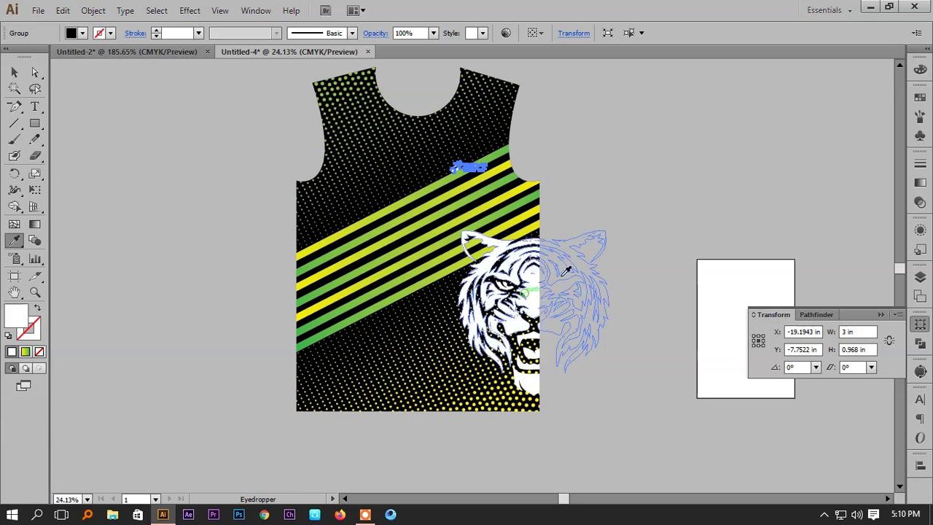
{"action": "key", "text": "v"}
{"action": "left_click", "coordinate": [602, 229]}
{"action": "key", "text": "space"}
{"action": "left_click_drag", "start_coordinate": [631, 188], "coordinate": [624, 197]}
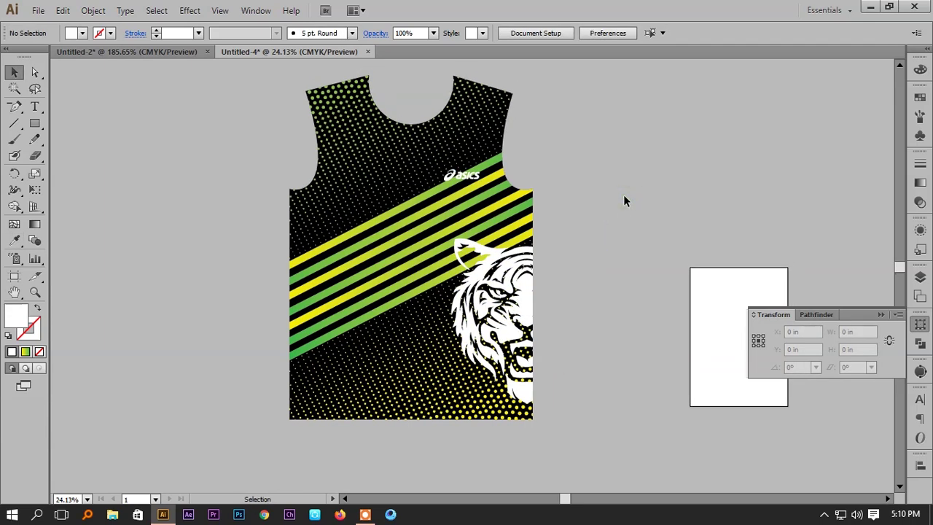
Isolate the clipped jersey group and set the tiger head's opacity to 90%.
{"action": "left_click", "coordinate": [531, 312]}
{"action": "double_click", "coordinate": [531, 319]}
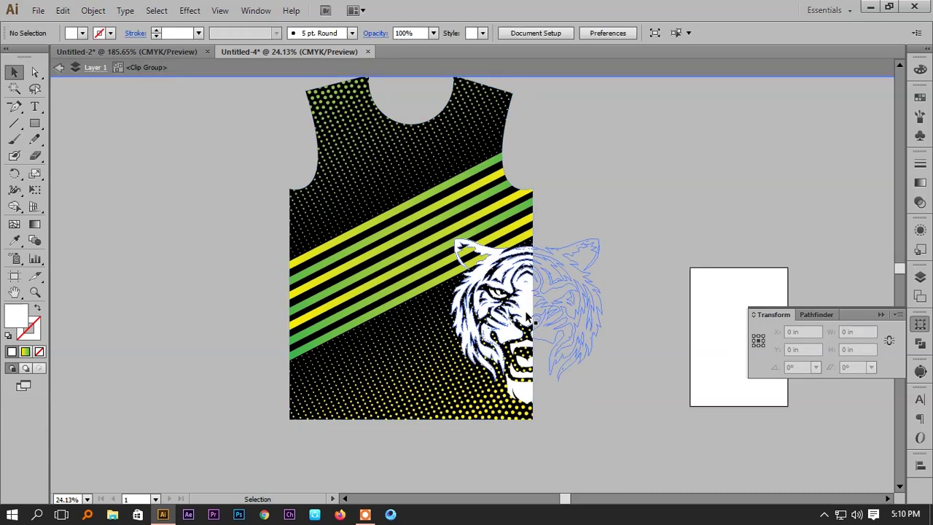
{"action": "left_click", "coordinate": [529, 318]}
{"action": "left_click", "coordinate": [437, 34]}
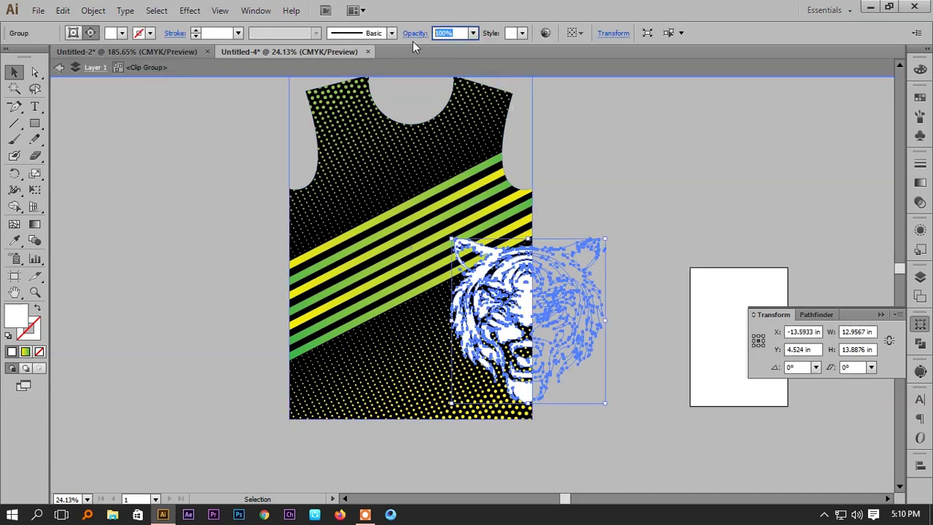
{"action": "type", "text": "90"}
{"action": "key", "text": "Return"}
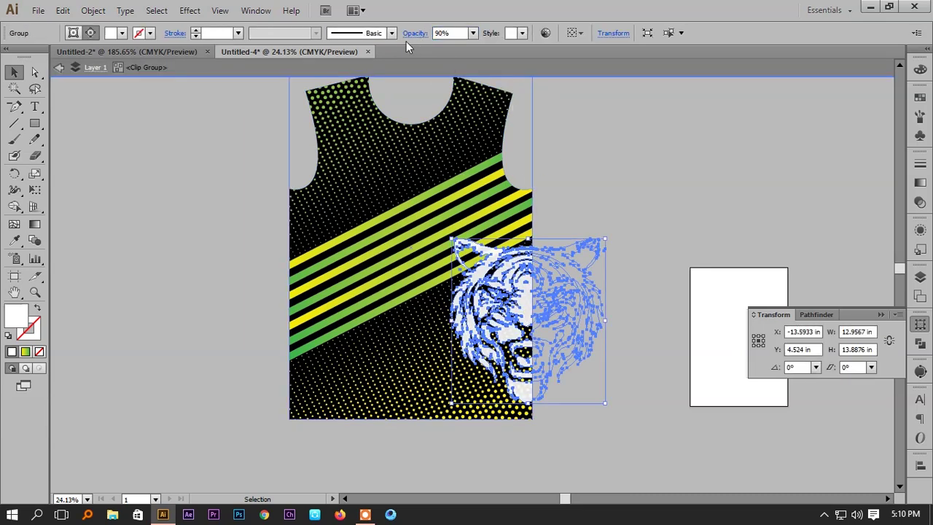
Bring the lower yellow halftone and the gradient stripes in front of the tiger head, and leave isolation mode.
{"action": "left_click", "coordinate": [613, 165]}
{"action": "left_click", "coordinate": [452, 374]}
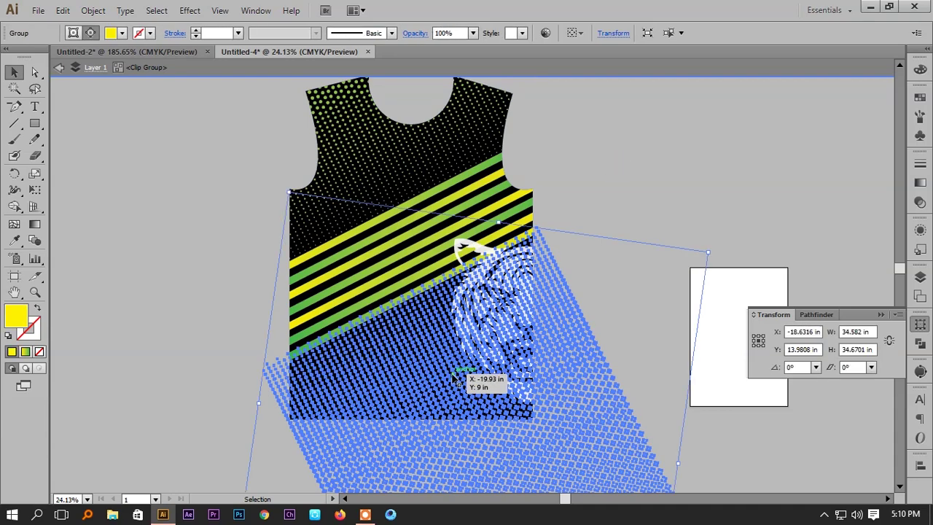
{"action": "left_click", "coordinate": [444, 267], "text": "shift"}
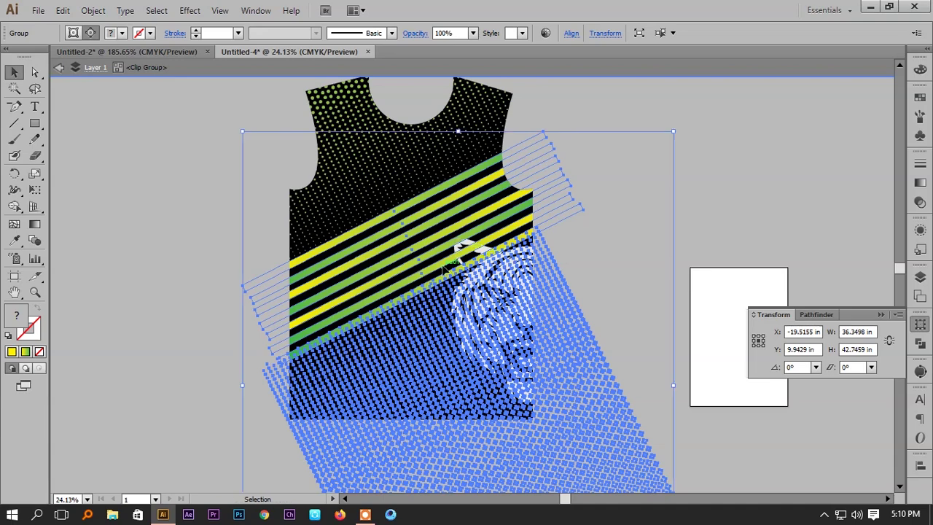
{"action": "left_click", "coordinate": [600, 239]}
{"action": "left_click_drag", "start_coordinate": [587, 233], "coordinate": [593, 247]}
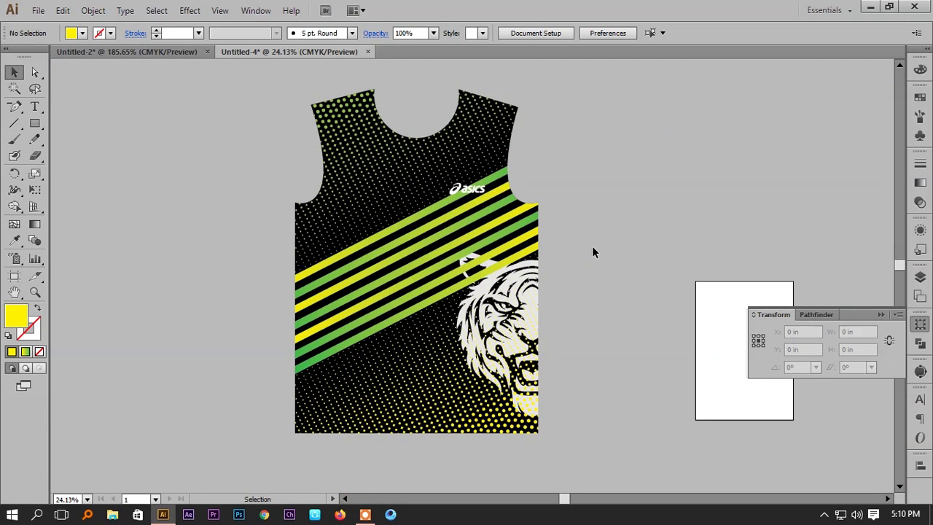
Duplicate the black jersey panel together with its ASICS logo to the right of the original.
{"action": "left_click", "coordinate": [585, 197]}
{"action": "key", "text": "ctrl+minus"}
{"action": "key", "text": "ctrl+minus"}
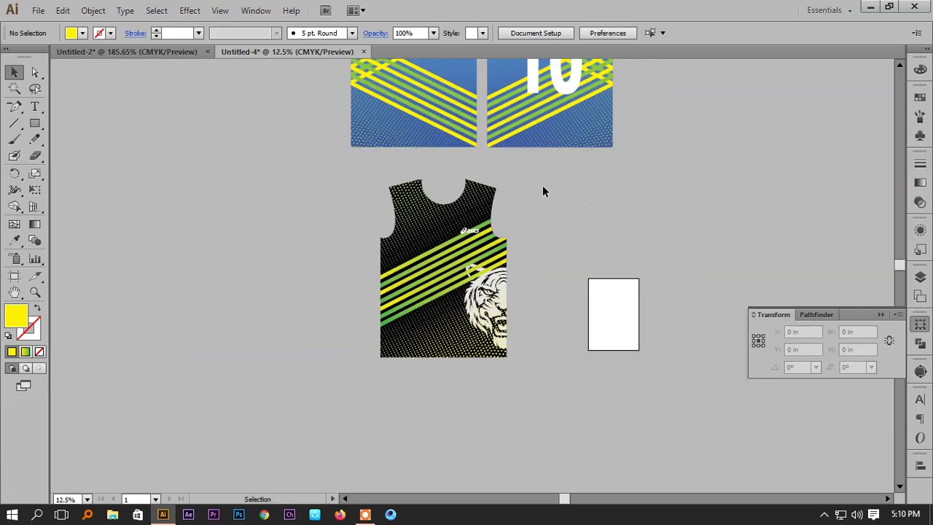
{"action": "left_click_drag", "start_coordinate": [559, 220], "coordinate": [521, 222]}
{"action": "mouse_move", "coordinate": [413, 306]}
{"action": "left_mouse_down"}
{"action": "mouse_move", "coordinate": [387, 310]}
{"action": "mouse_move", "coordinate": [477, 321]}
{"action": "left_mouse_up"}
{"action": "left_click_drag", "start_coordinate": [362, 294], "coordinate": [504, 307]}
Reflect the copied panel across the vertical axis and join it to the original so the tiger head halves meet.
{"action": "right_click", "coordinate": [503, 307]}
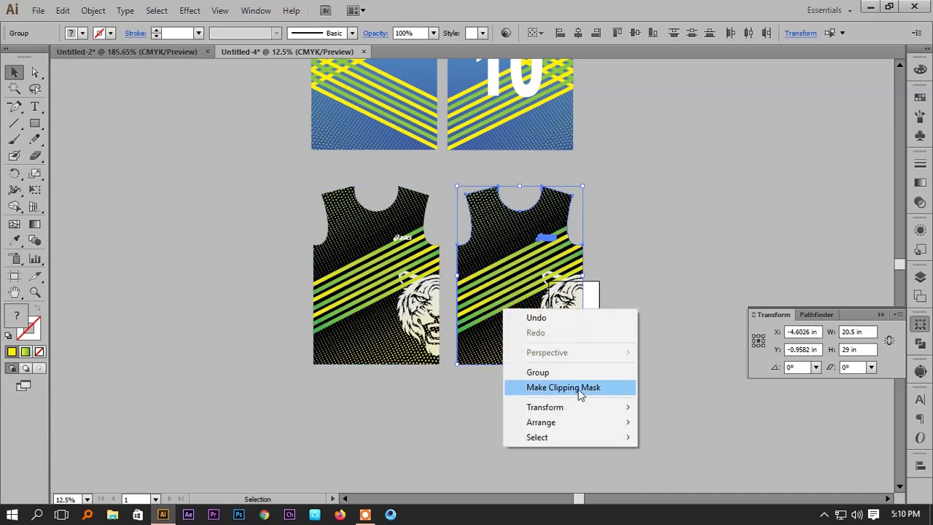
{"action": "mouse_move", "coordinate": [562, 405]}
{"action": "left_click", "coordinate": [700, 340]}
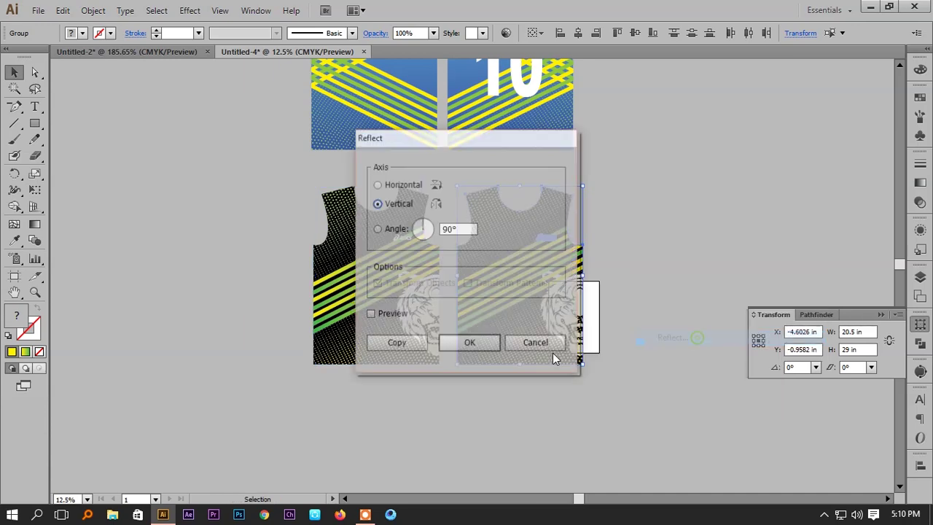
{"action": "left_click", "coordinate": [461, 347]}
{"action": "mouse_move", "coordinate": [576, 348]}
{"action": "left_mouse_down"}
{"action": "mouse_move", "coordinate": [556, 343]}
{"action": "mouse_move", "coordinate": [569, 343]}
{"action": "left_mouse_up"}
{"action": "left_click", "coordinate": [638, 341]}
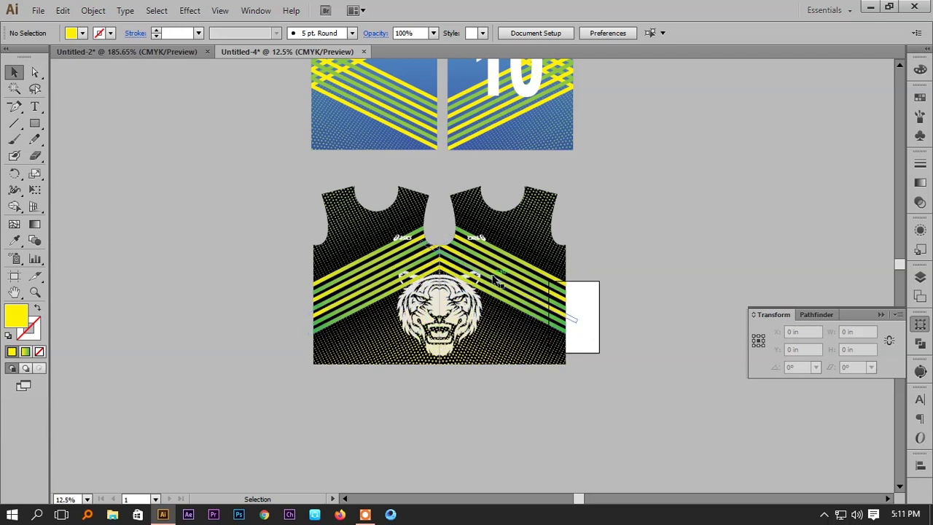
Separate the mirrored panel slightly from the original and remove its mirrored ASICS logo.
{"action": "left_click_drag", "start_coordinate": [489, 289], "coordinate": [500, 289]}
{"action": "left_click", "coordinate": [639, 219]}
{"action": "left_click_drag", "start_coordinate": [586, 214], "coordinate": [601, 212]}
Examine the two black jersey panels and the tiger head across their shared side.
{"action": "key", "text": "z"}
{"action": "left_click_drag", "start_coordinate": [324, 178], "coordinate": [407, 236]}
{"action": "left_click_drag", "start_coordinate": [358, 198], "coordinate": [587, 354]}
{"action": "key", "text": "ctrl+0"}
{"action": "key", "text": "ctrl+minus"}
{"action": "key", "text": "ctrl+minus"}
{"action": "key", "text": "ctrl+minus"}
{"action": "key", "text": "ctrl+minus"}
{"action": "key", "text": "ctrl+minus"}
{"action": "key", "text": "ctrl+minus"}
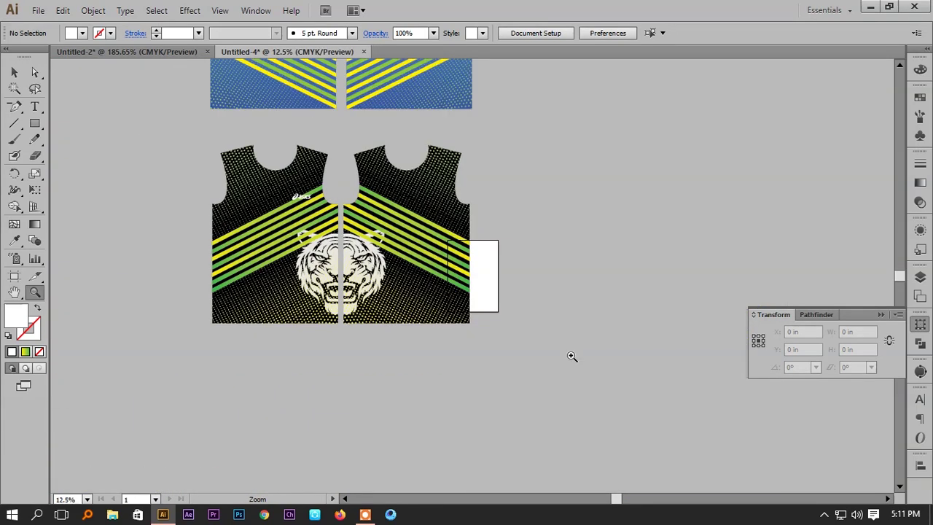
Duplicate the blue back panel with NAME and 10 and place the copy to the right of the black panels.
{"action": "key", "text": "v"}
{"action": "left_click_drag", "start_coordinate": [288, 99], "coordinate": [309, 109]}
{"action": "left_click_drag", "start_coordinate": [468, 197], "coordinate": [469, 200]}
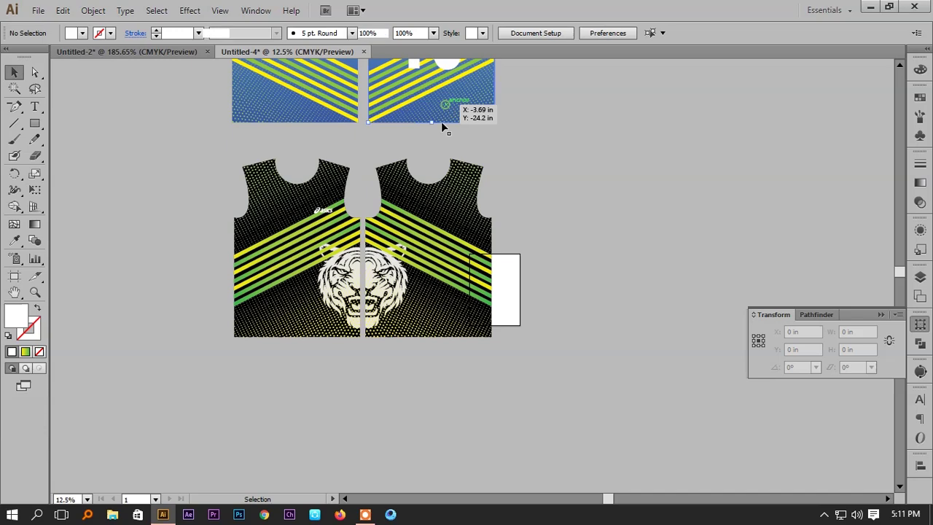
{"action": "left_click", "coordinate": [446, 115]}
{"action": "left_click_drag", "start_coordinate": [546, 115], "coordinate": [570, 272]}
{"action": "left_click", "coordinate": [580, 225]}
{"action": "left_click_drag", "start_coordinate": [441, 198], "coordinate": [616, 422]}
{"action": "left_click_drag", "start_coordinate": [592, 305], "coordinate": [571, 128]}
Release the clipping mask of the copied blue back panel.
{"action": "left_click", "coordinate": [586, 154]}
{"action": "left_click", "coordinate": [582, 168]}
{"action": "right_click", "coordinate": [582, 167]}
{"action": "left_click", "coordinate": [651, 247]}
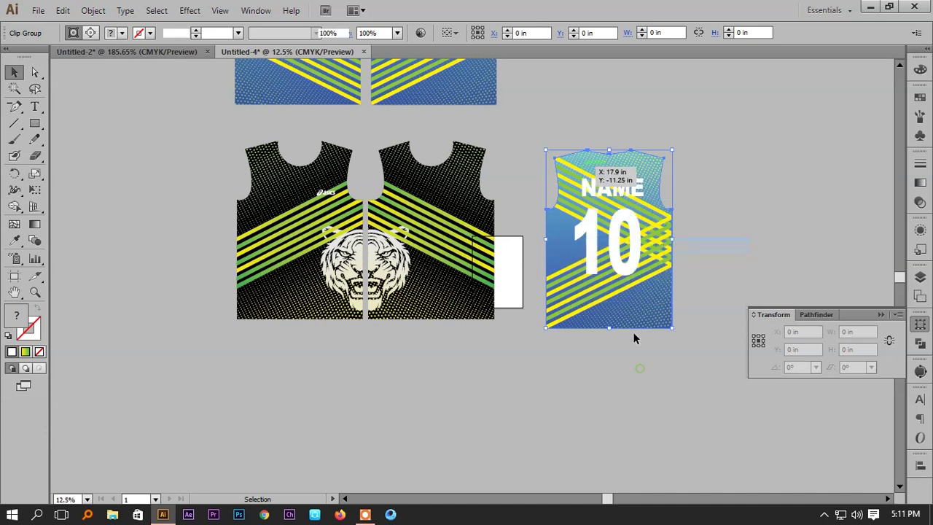
Delete the blue background artwork from the copied back panel, keeping NAME and 10.
{"action": "left_click", "coordinate": [635, 334]}
{"action": "left_click", "coordinate": [666, 192]}
{"action": "key", "text": "Delete"}
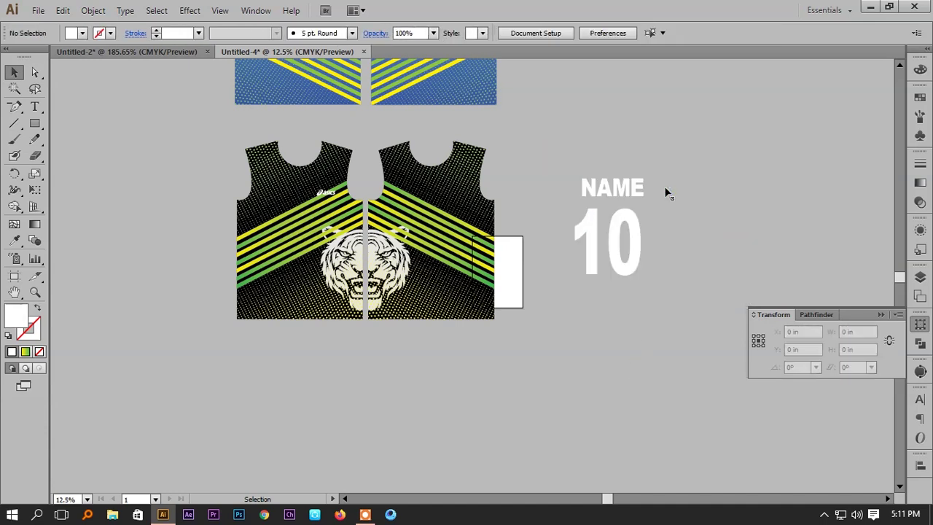
Give the leftover back panel outline the default white fill and black stroke, and move it beside NAME and 10.
{"action": "left_click", "coordinate": [660, 215]}
{"action": "left_click", "coordinate": [680, 205]}
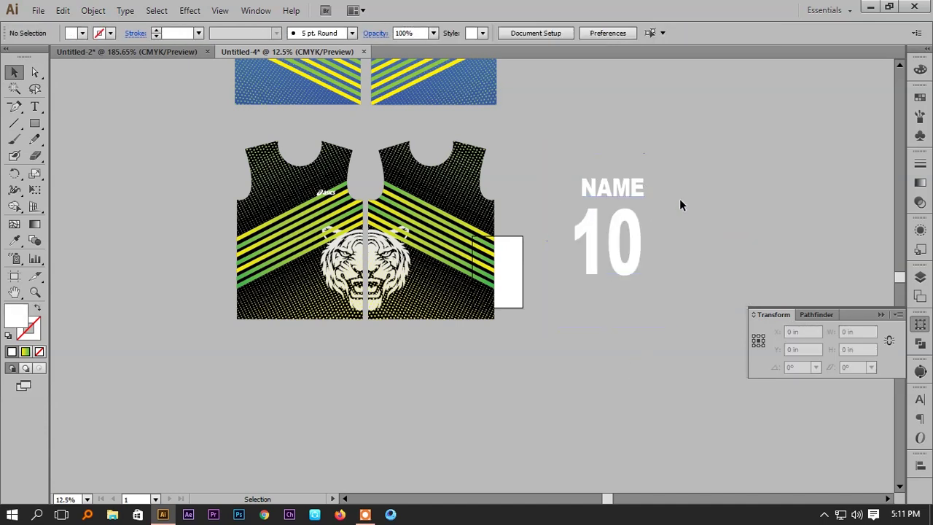
{"action": "left_click", "coordinate": [665, 238]}
{"action": "key", "text": "d"}
{"action": "left_click_drag", "start_coordinate": [739, 185], "coordinate": [764, 182]}
{"action": "left_click", "coordinate": [730, 175]}
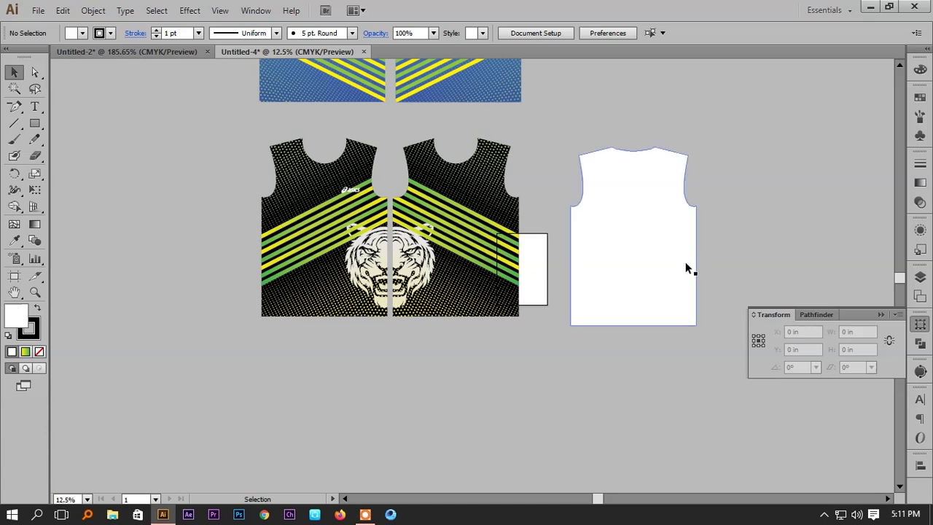
{"action": "left_click_drag", "start_coordinate": [675, 276], "coordinate": [786, 264]}
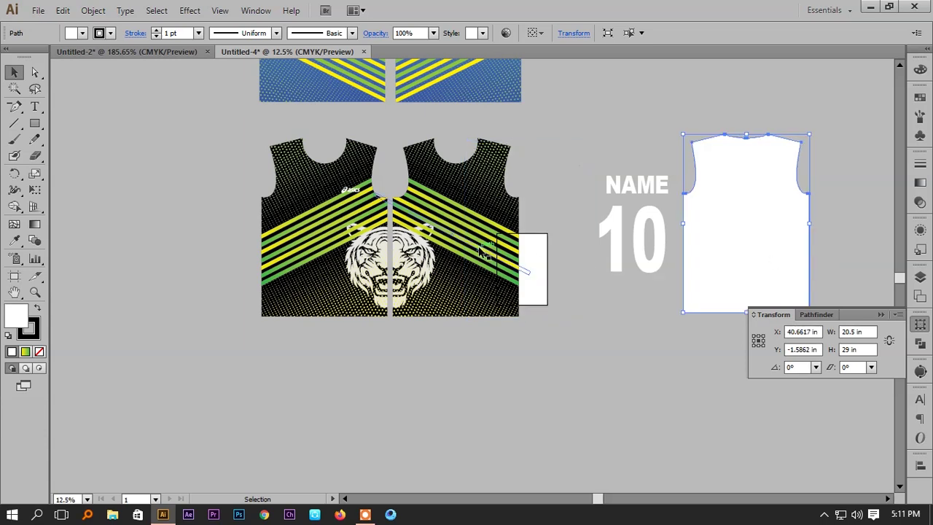
Release the clipping mask of the mirrored black panel and delete its old front-shaped outline.
{"action": "left_click", "coordinate": [480, 251]}
{"action": "right_click", "coordinate": [479, 247]}
{"action": "left_click", "coordinate": [552, 327]}
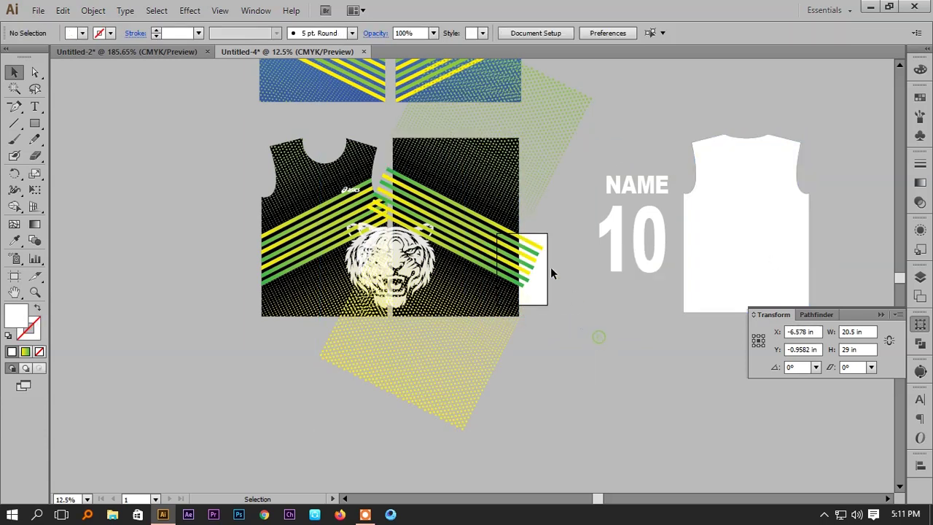
{"action": "left_click", "coordinate": [504, 168]}
{"action": "key", "text": "Delete"}
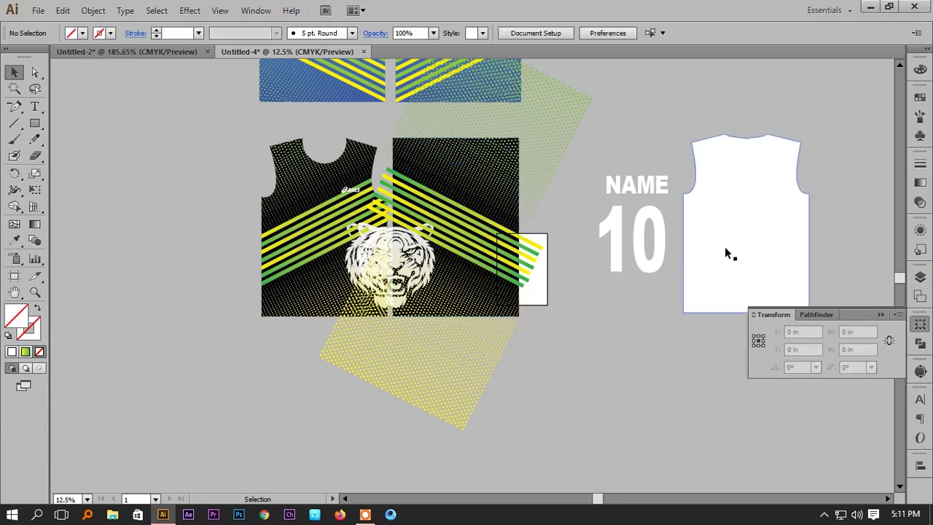
Place the back panel outline over the mirrored black artwork, remove its fill and align it with the black rectangle's edges.
{"action": "left_click_drag", "start_coordinate": [744, 247], "coordinate": [447, 254]}
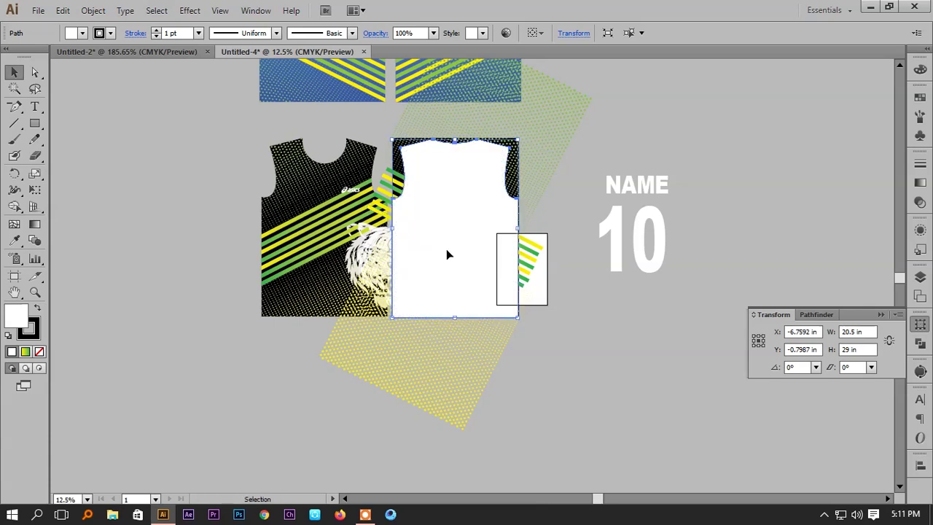
{"action": "key", "text": "z"}
{"action": "left_click_drag", "start_coordinate": [392, 250], "coordinate": [543, 380]}
{"action": "key", "text": "v"}
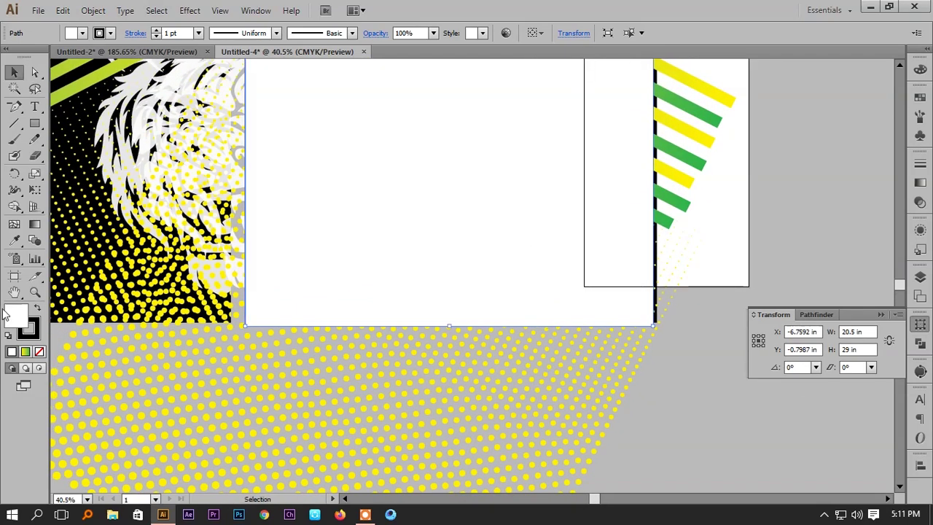
{"action": "left_click", "coordinate": [39, 351]}
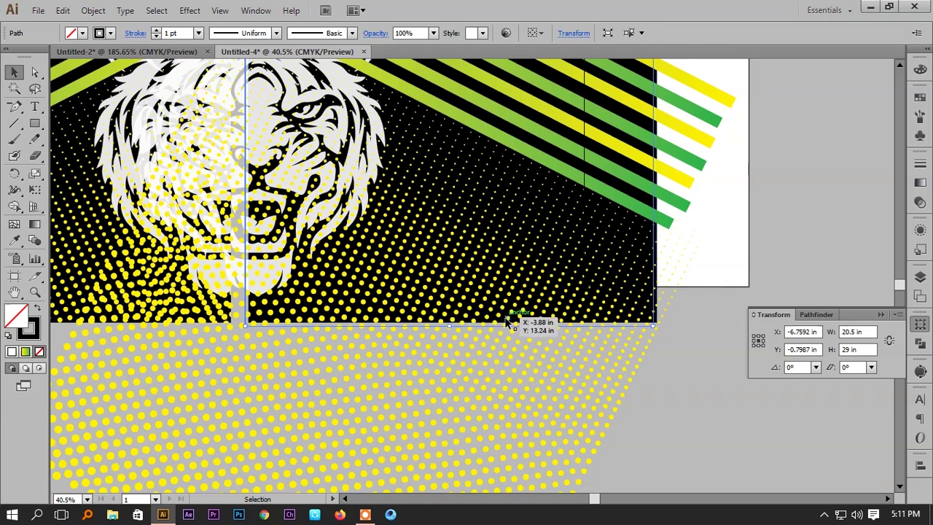
{"action": "left_click_drag", "start_coordinate": [508, 323], "coordinate": [509, 322]}
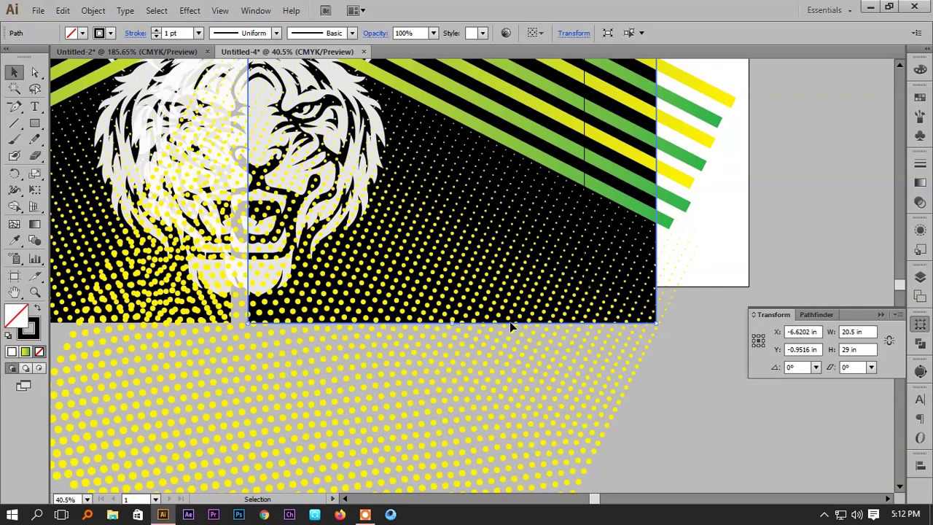
Clip the mirrored halftones, stripes, black background and tiger half to the back panel outline.
{"action": "key", "text": "ctrl+minus"}
{"action": "key", "text": "ctrl+minus"}
{"action": "key", "text": "ctrl+minus"}
{"action": "key", "text": "ctrl+minus"}
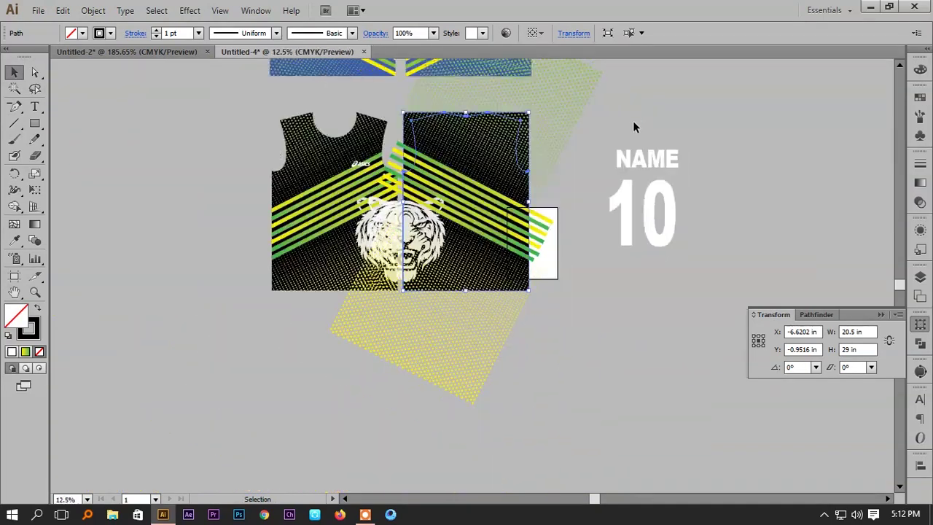
{"action": "left_click_drag", "start_coordinate": [573, 129], "coordinate": [489, 253]}
{"action": "key", "text": "ctrl+z"}
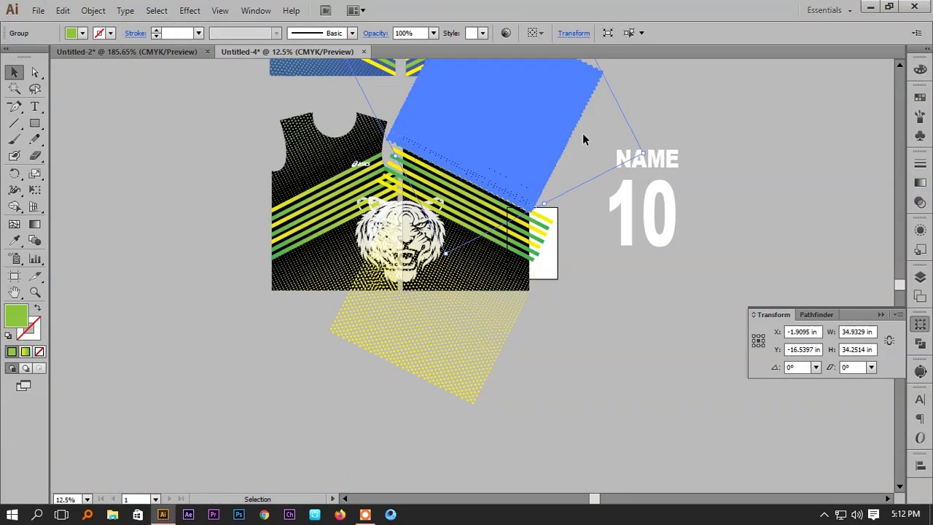
{"action": "left_click", "coordinate": [584, 133]}
{"action": "left_click_drag", "start_coordinate": [587, 134], "coordinate": [463, 313]}
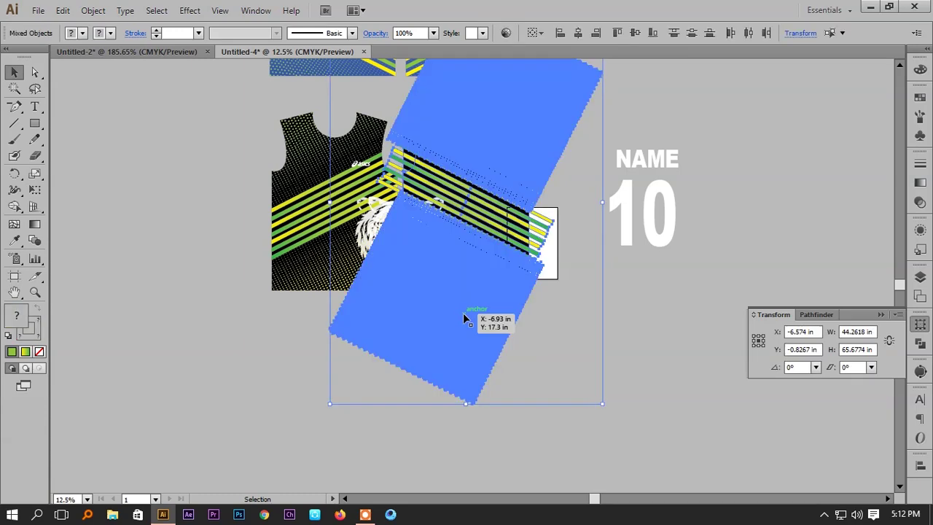
{"action": "left_click", "coordinate": [583, 132]}
{"action": "left_click_drag", "start_coordinate": [588, 114], "coordinate": [421, 323]}
{"action": "key", "text": "a"}
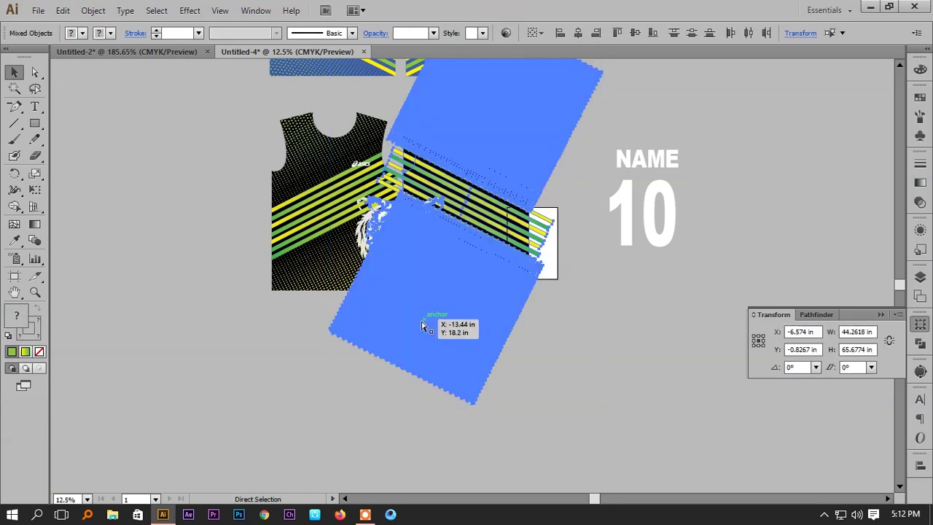
{"action": "key", "text": "Delete"}
{"action": "left_click", "coordinate": [554, 279]}
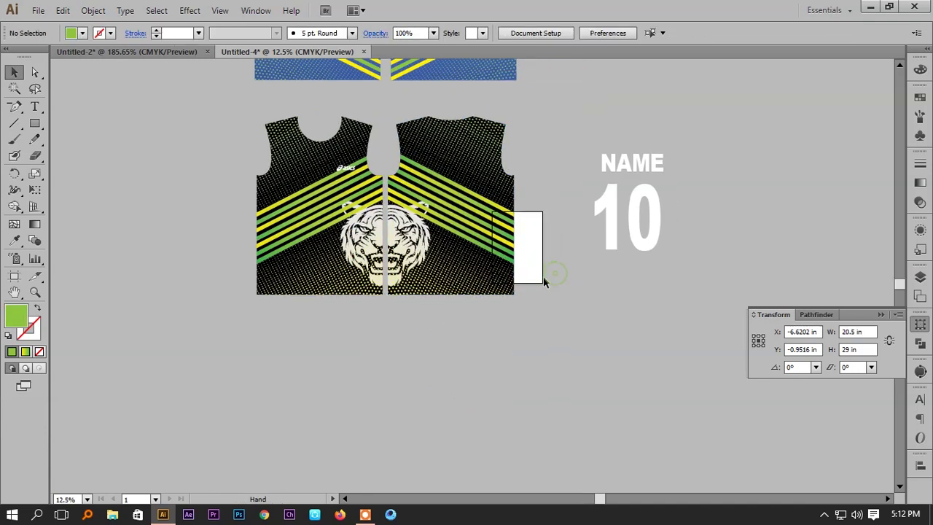
Move NAME and 10 onto the black back panel and bring them to the front.
{"action": "left_click_drag", "start_coordinate": [548, 118], "coordinate": [470, 228]}
{"action": "left_click", "coordinate": [546, 193]}
{"action": "left_click_drag", "start_coordinate": [536, 187], "coordinate": [546, 183]}
{"action": "key", "text": "ctrl+z"}
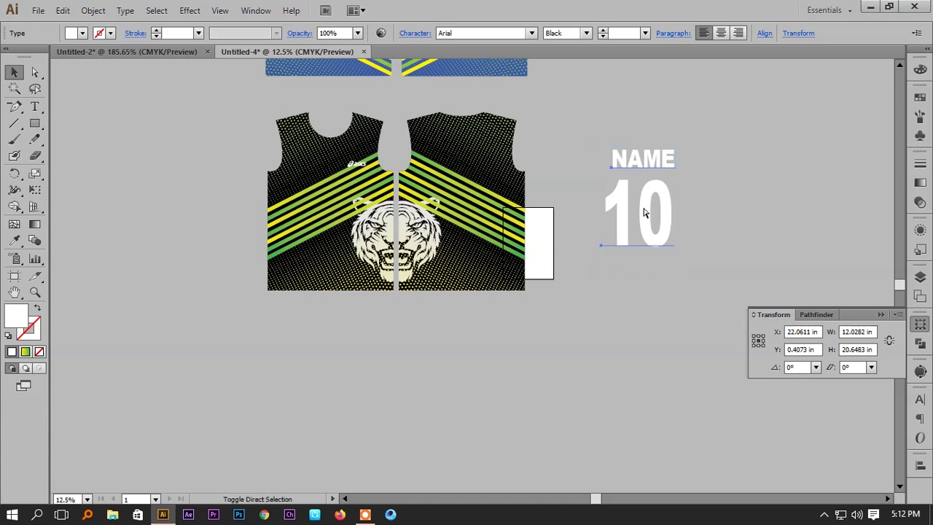
{"action": "key", "text": "ctrl+shift+z"}
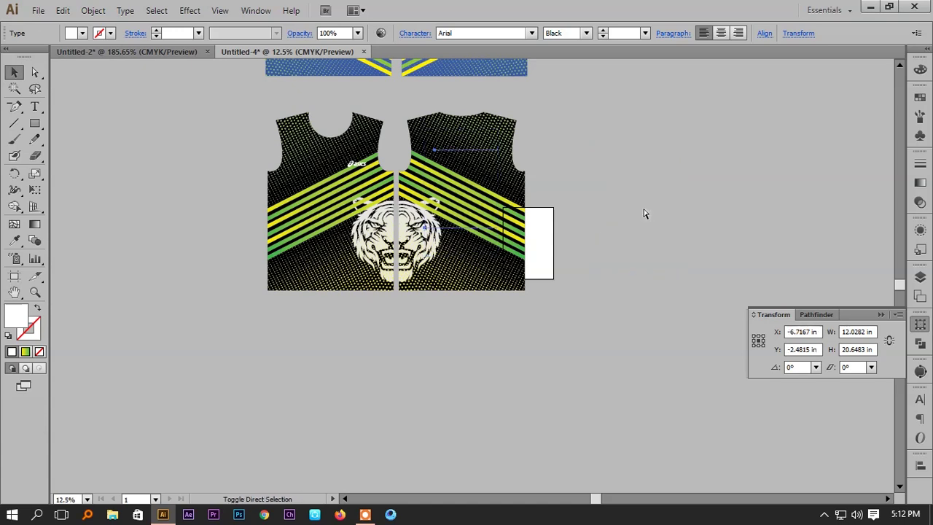
{"action": "key", "text": "ctrl+shift+bracketright"}
{"action": "left_click", "coordinate": [600, 194]}
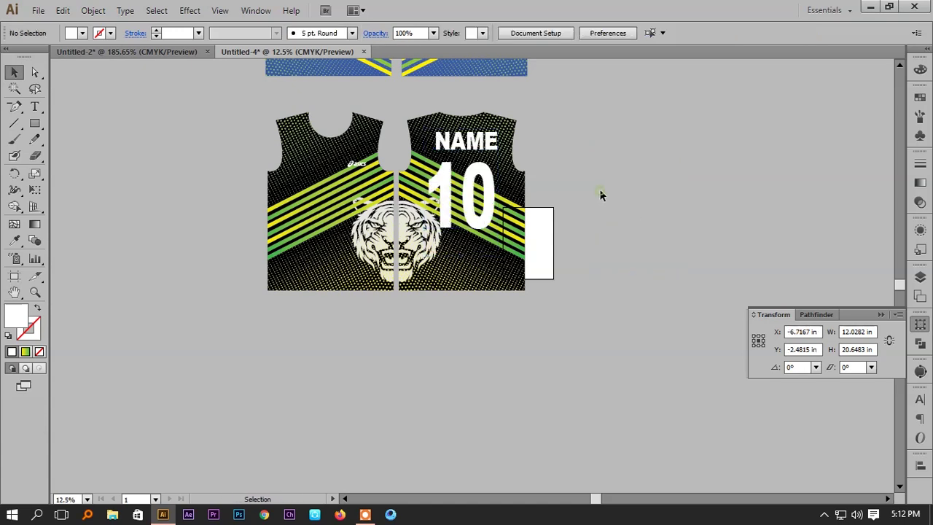
Shift NAME slightly to centre it above the 10 and fill it with yellow.
{"action": "key", "text": "z"}
{"action": "left_click_drag", "start_coordinate": [403, 114], "coordinate": [591, 299]}
{"action": "key", "text": "v"}
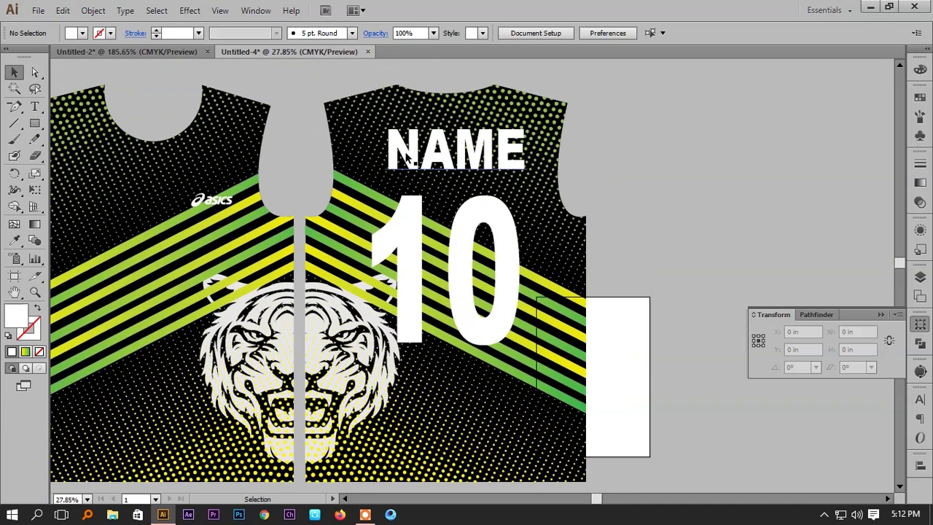
{"action": "left_click_drag", "start_coordinate": [485, 172], "coordinate": [472, 172]}
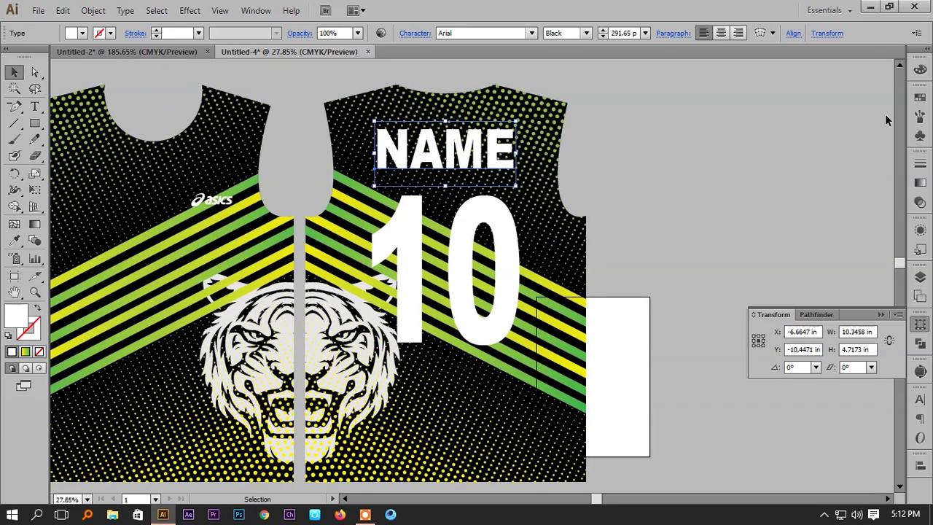
{"action": "left_click", "coordinate": [920, 69]}
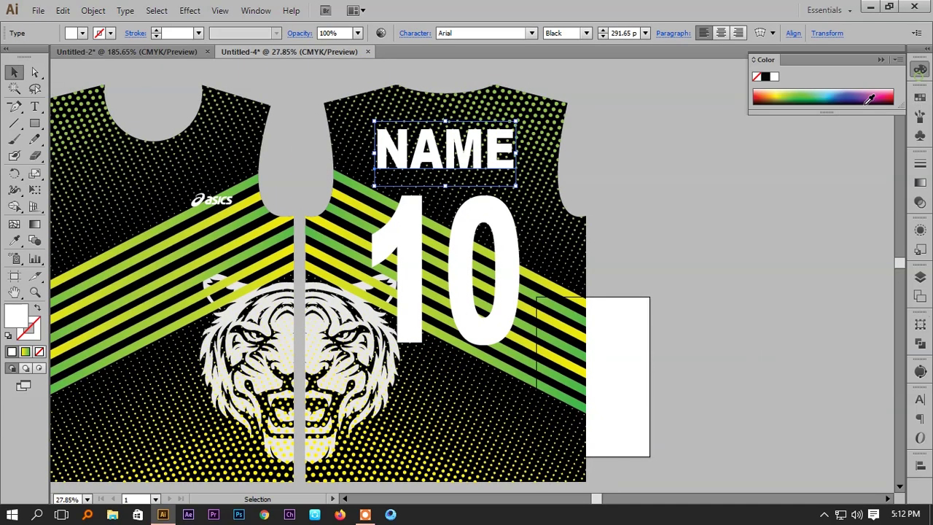
{"action": "left_click", "coordinate": [920, 97]}
{"action": "left_click", "coordinate": [798, 105]}
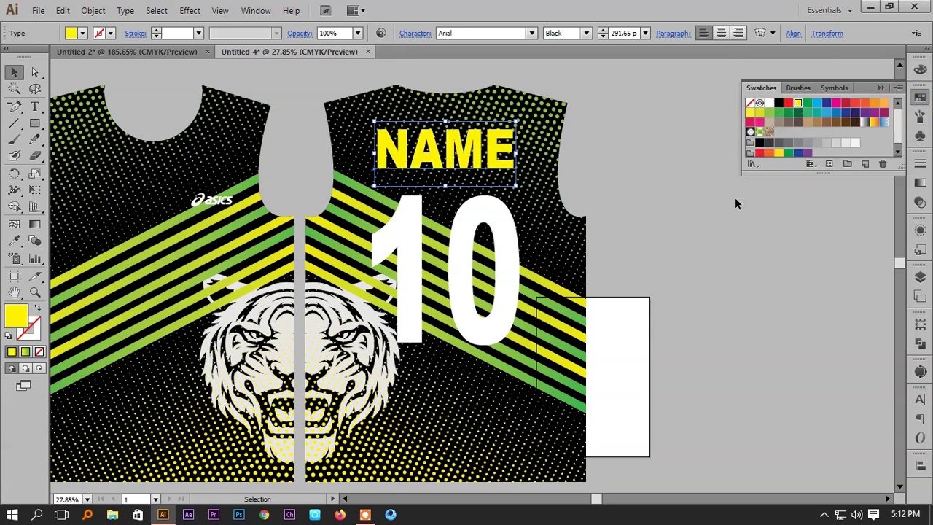
{"action": "left_click", "coordinate": [736, 201]}
Fill the 10 with a softer yellow swatch and give it a 13 pt white stroke.
{"action": "left_click", "coordinate": [503, 299]}
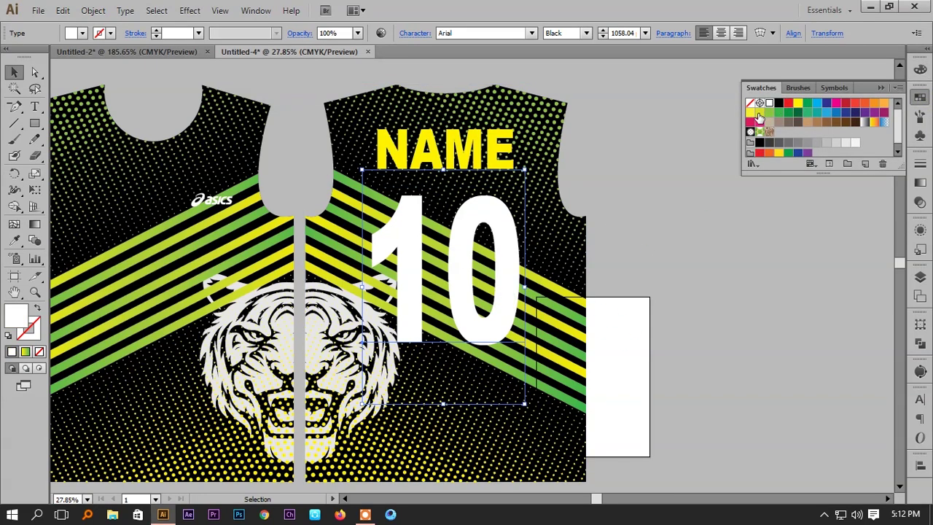
{"action": "left_click", "coordinate": [751, 113]}
{"action": "left_click", "coordinate": [695, 227]}
{"action": "scroll", "coordinate": [658, 187], "scroll_direction": "down", "scroll_amount": 2}
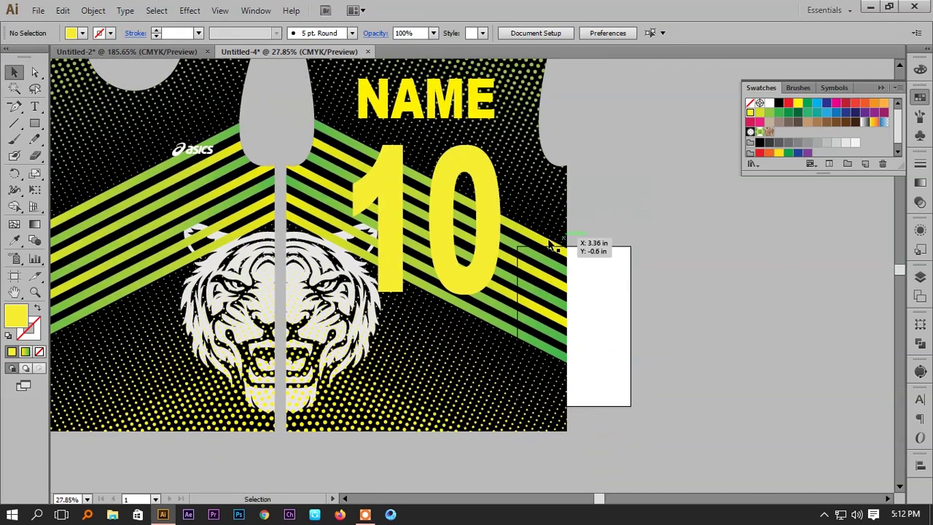
{"action": "left_click", "coordinate": [481, 260]}
{"action": "key", "text": "x"}
{"action": "left_click", "coordinate": [769, 103]}
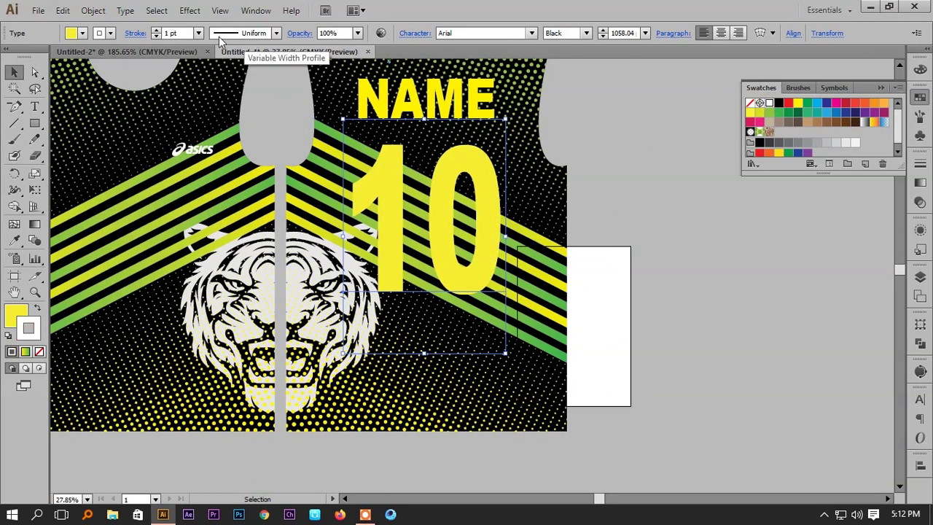
{"action": "left_click", "coordinate": [156, 34]}
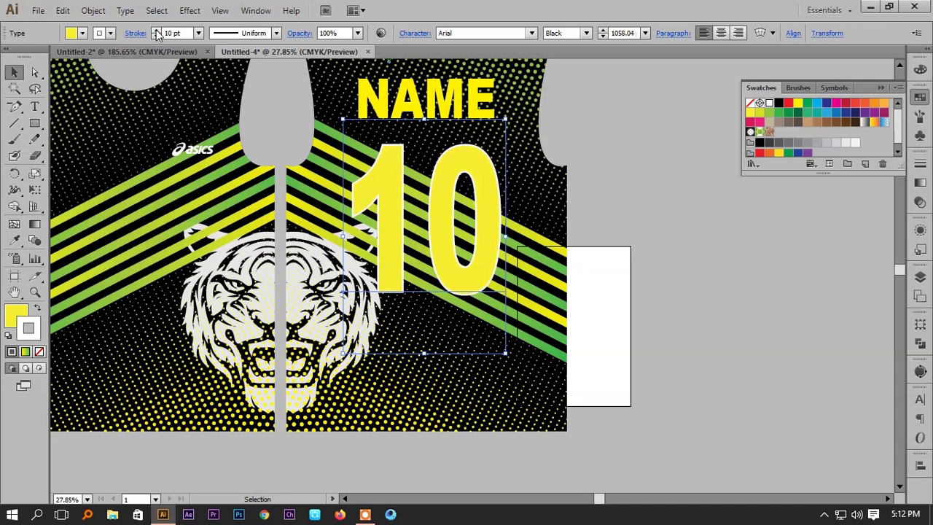
{"action": "left_click", "coordinate": [642, 187]}
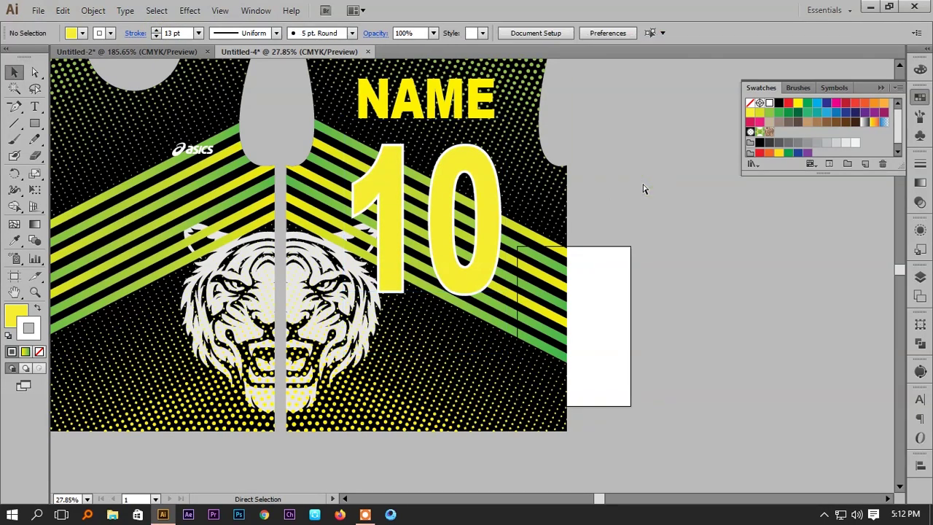
Move the back panel with NAME and 10 against the front panel to close the gap through the tiger head.
{"action": "key", "text": "ctrl+minus"}
{"action": "key", "text": "ctrl+minus"}
{"action": "key", "text": "ctrl+minus"}
{"action": "key", "text": "ctrl+minus"}
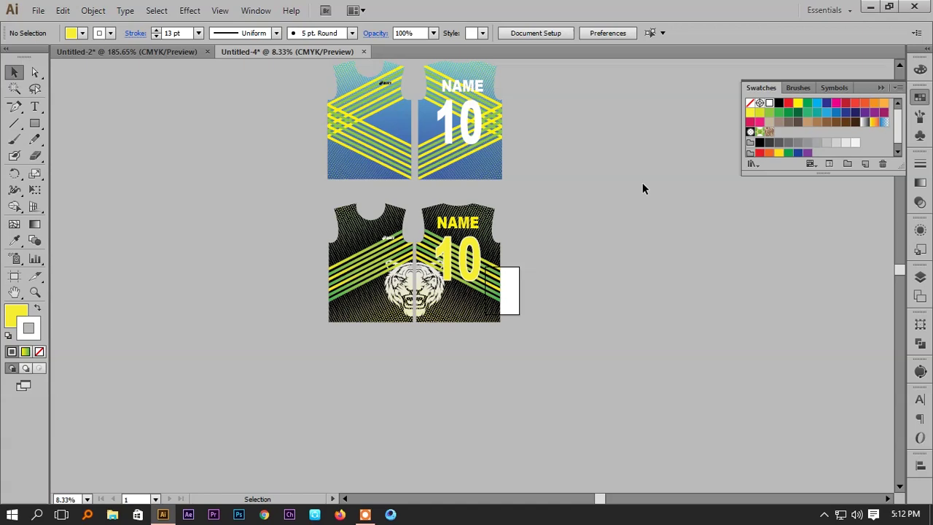
{"action": "key", "text": "z"}
{"action": "left_click_drag", "start_coordinate": [304, 201], "coordinate": [634, 361]}
{"action": "key", "text": "space"}
{"action": "key", "text": "v"}
{"action": "left_click", "coordinate": [880, 88]}
{"action": "key", "text": "space"}
{"action": "left_click_drag", "start_coordinate": [748, 144], "coordinate": [751, 129]}
{"action": "left_click_drag", "start_coordinate": [700, 91], "coordinate": [447, 384]}
{"action": "left_click", "coordinate": [701, 320]}
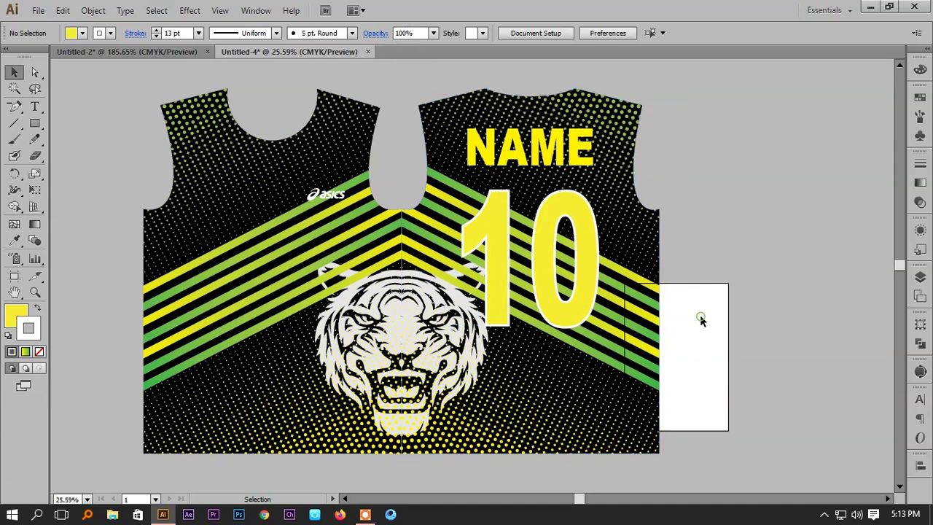
Examine the joined front and back panels, checking the stripes and tiger head across the side seam.
{"action": "key", "text": "ctrl+0"}
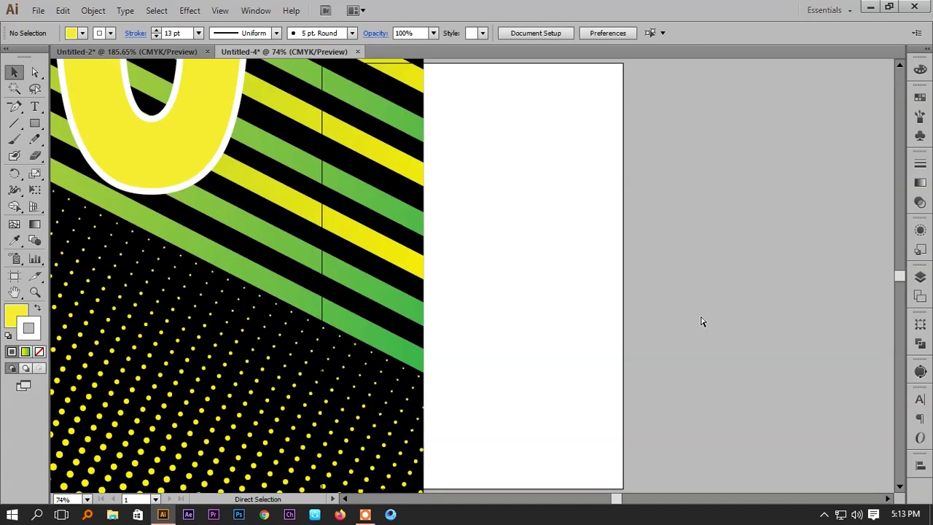
{"action": "key", "text": "ctrl+minus"}
{"action": "key", "text": "ctrl+minus"}
{"action": "key", "text": "ctrl+minus"}
{"action": "key", "text": "ctrl+minus"}
{"action": "key", "text": "ctrl+minus"}
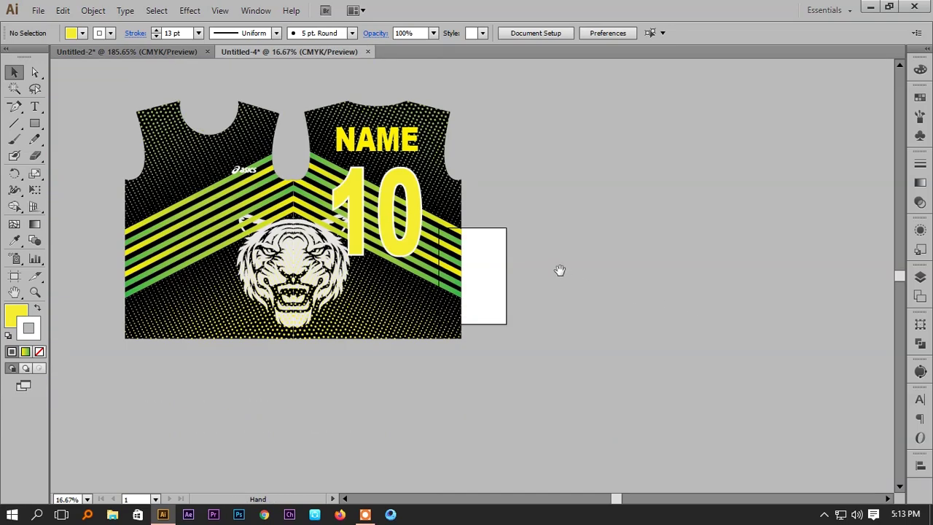
{"action": "left_click_drag", "start_coordinate": [560, 270], "coordinate": [597, 278]}
{"action": "key", "text": "z"}
{"action": "left_click_drag", "start_coordinate": [155, 116], "coordinate": [614, 399]}
{"action": "left_click_drag", "start_coordinate": [651, 364], "coordinate": [665, 388]}
{"action": "key", "text": "v"}
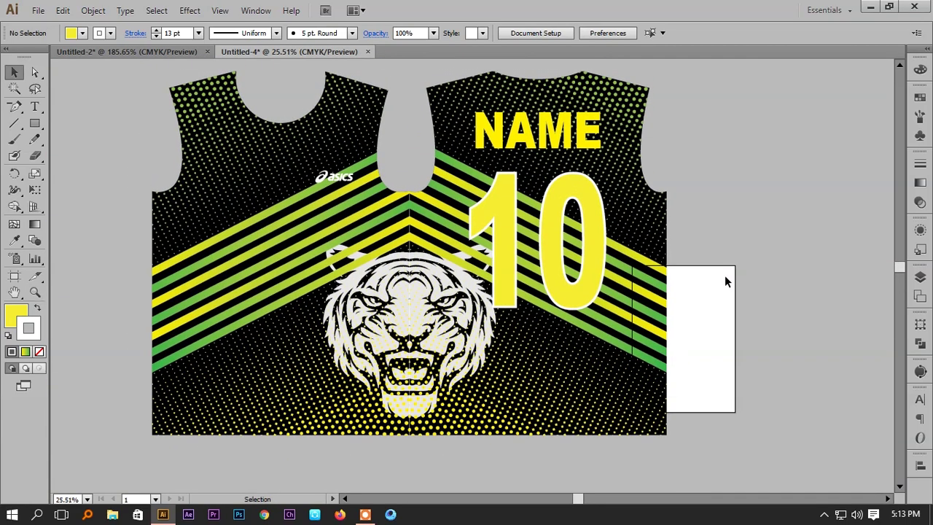